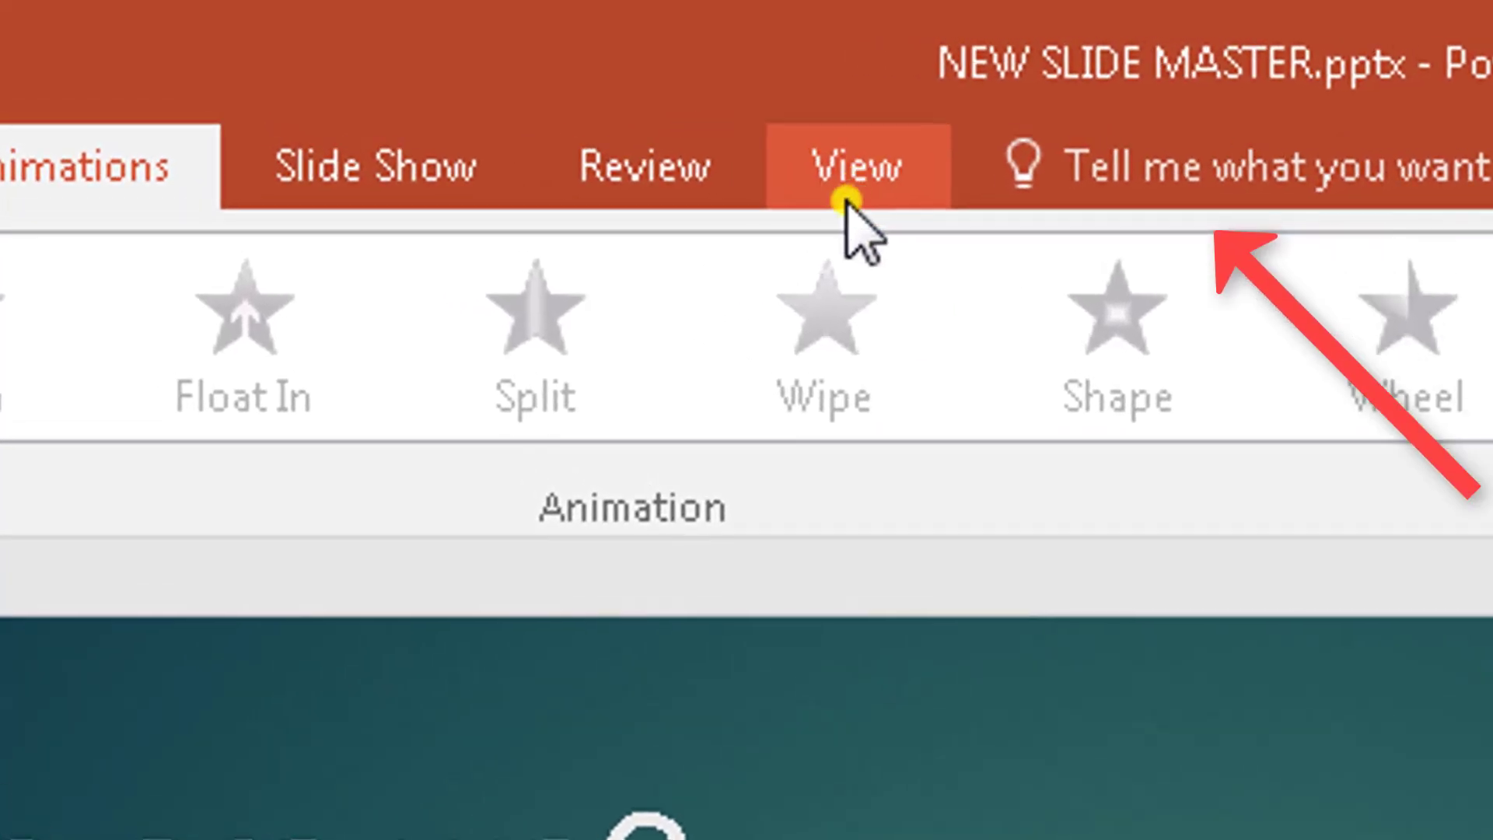
- Switch to Slide Master view and select the top-level master slide thumbnail
{"action": "left_click", "coordinate": [835, 195]}
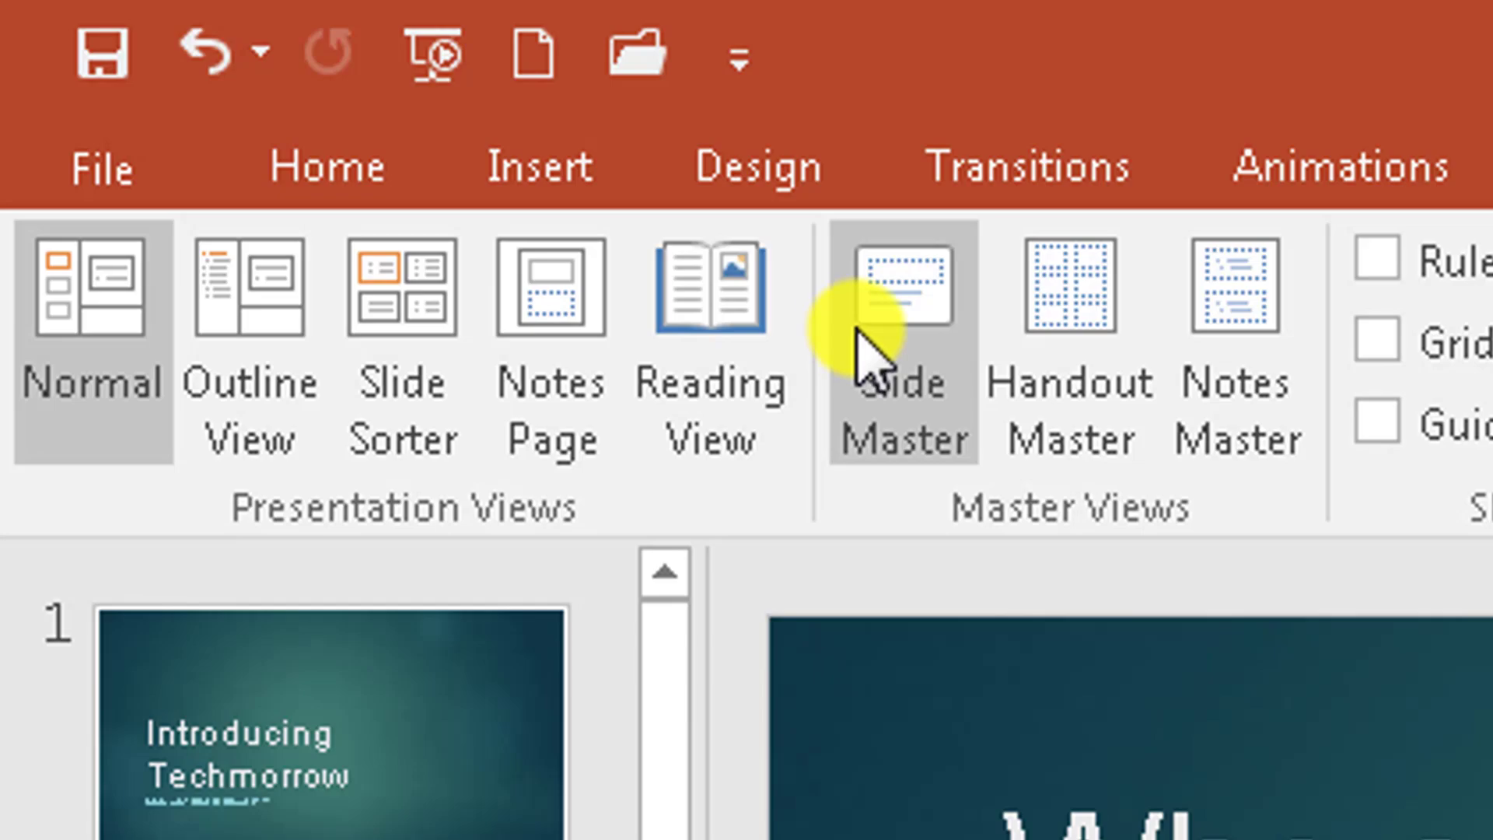
{"action": "left_click", "coordinate": [869, 354]}
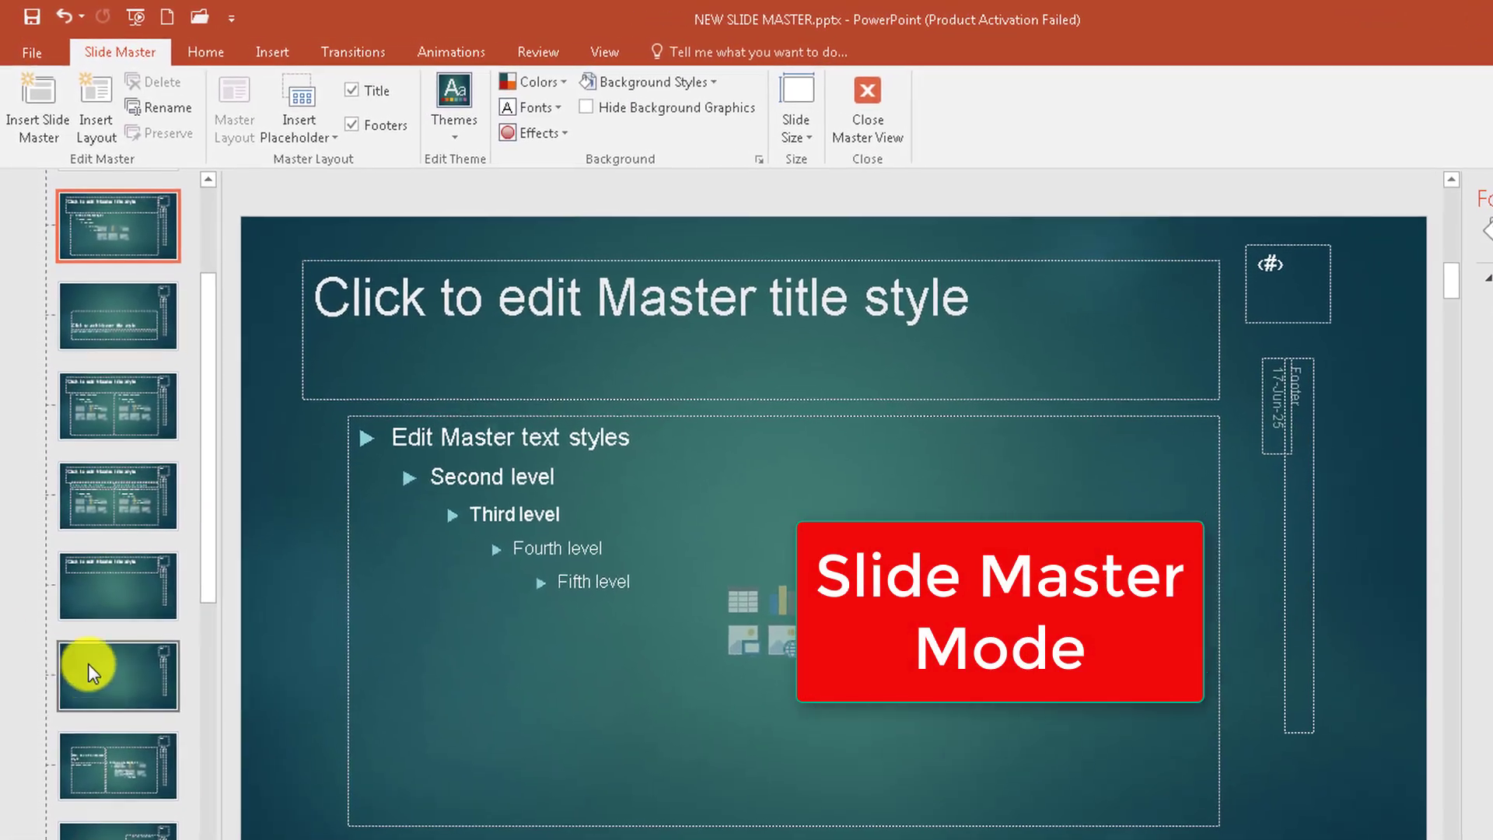
{"action": "left_click_drag", "start_coordinate": [222, 388], "coordinate": [224, 218]}
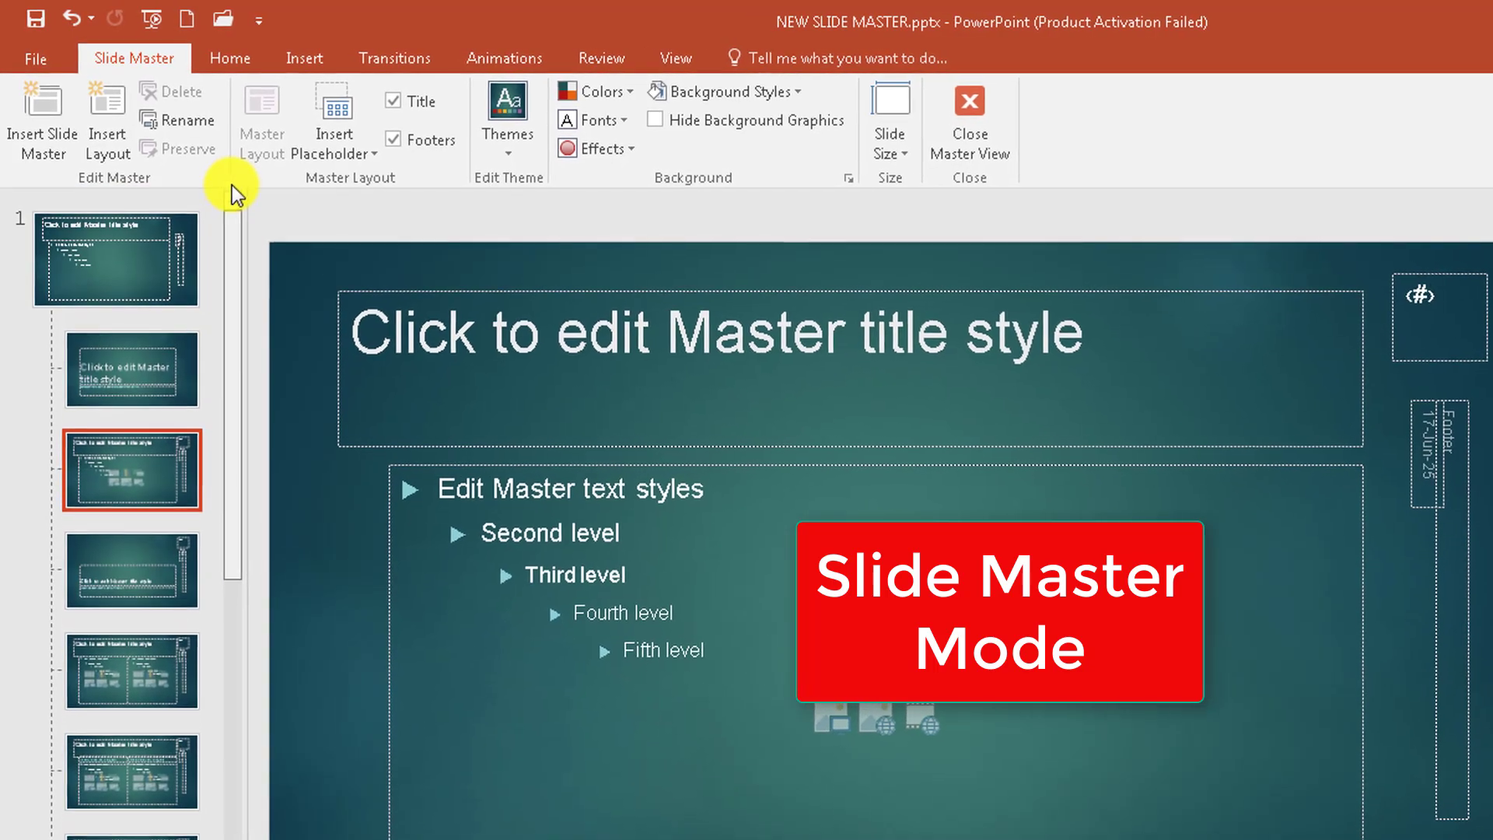
{"action": "left_click", "coordinate": [87, 225]}
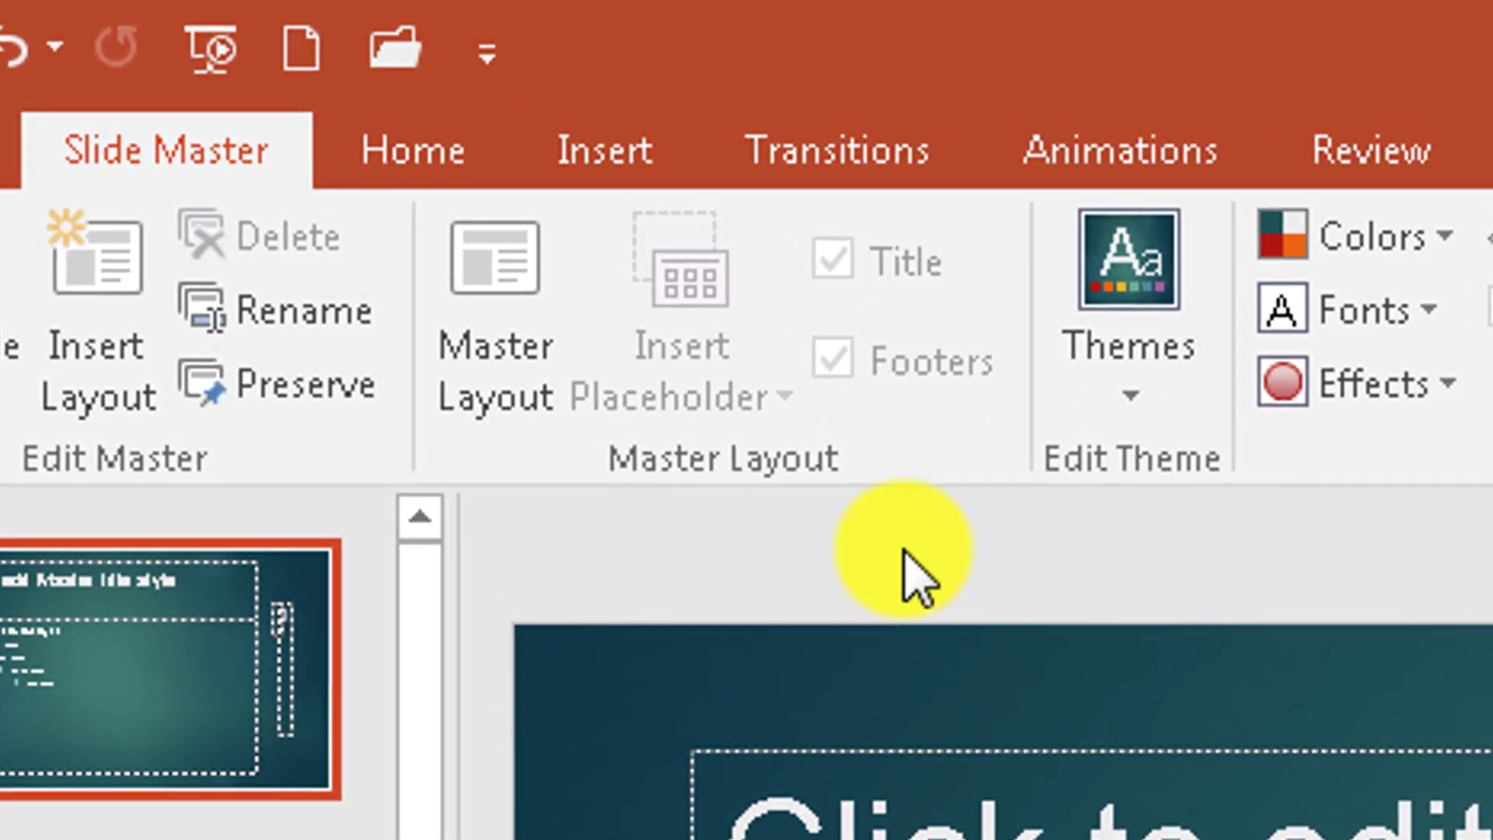
- Insert the LOGO.png picture from the computer onto the slide master
{"action": "left_click", "coordinate": [610, 163]}
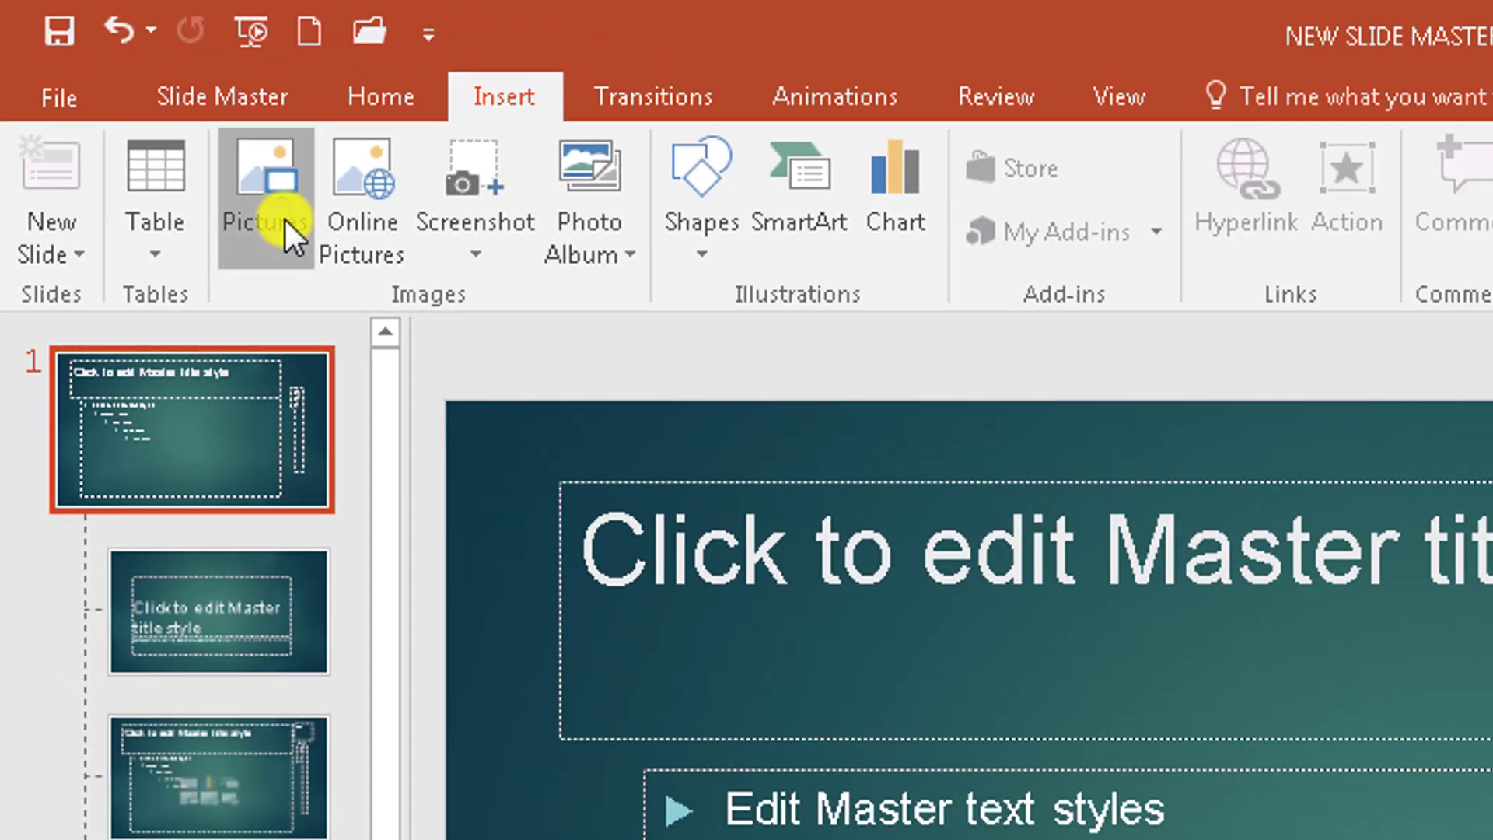
{"action": "left_click", "coordinate": [339, 250]}
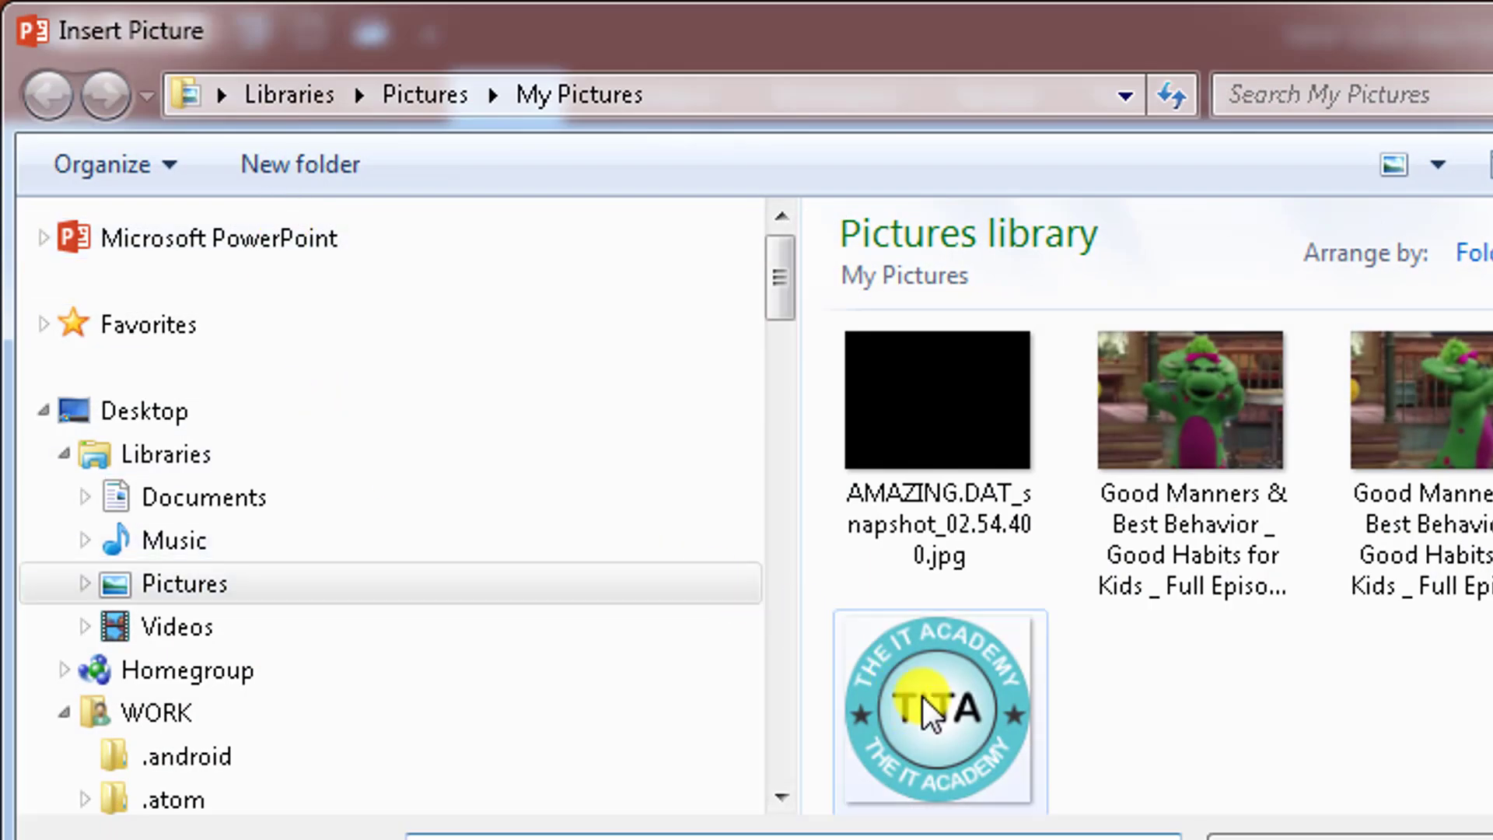
{"action": "double_click", "coordinate": [922, 697]}
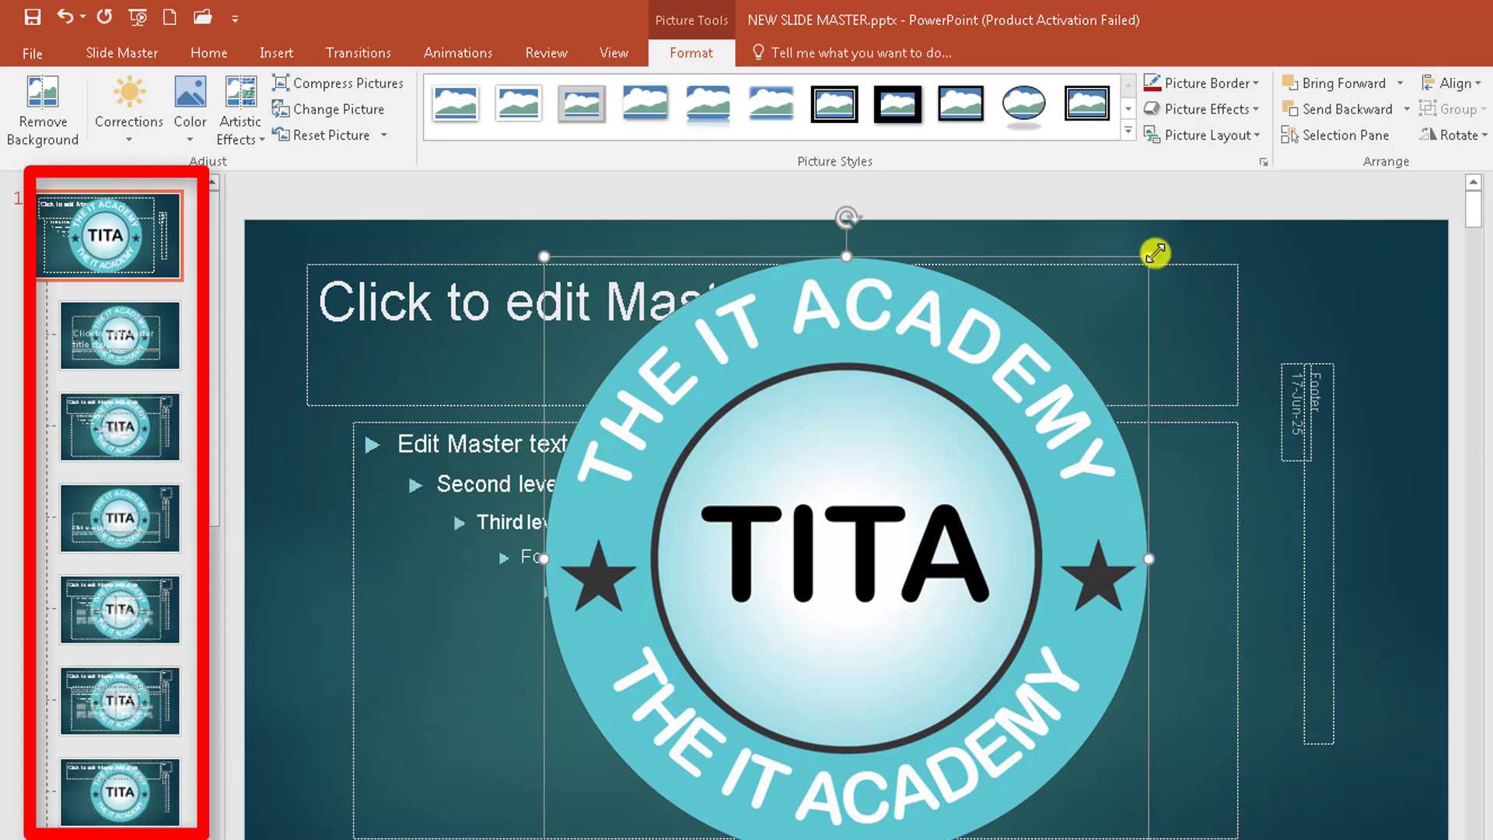
- Shrink the TITA logo and move it into the master slide's top-right corner
{"action": "left_click_drag", "start_coordinate": [1154, 253], "coordinate": [641, 712]}
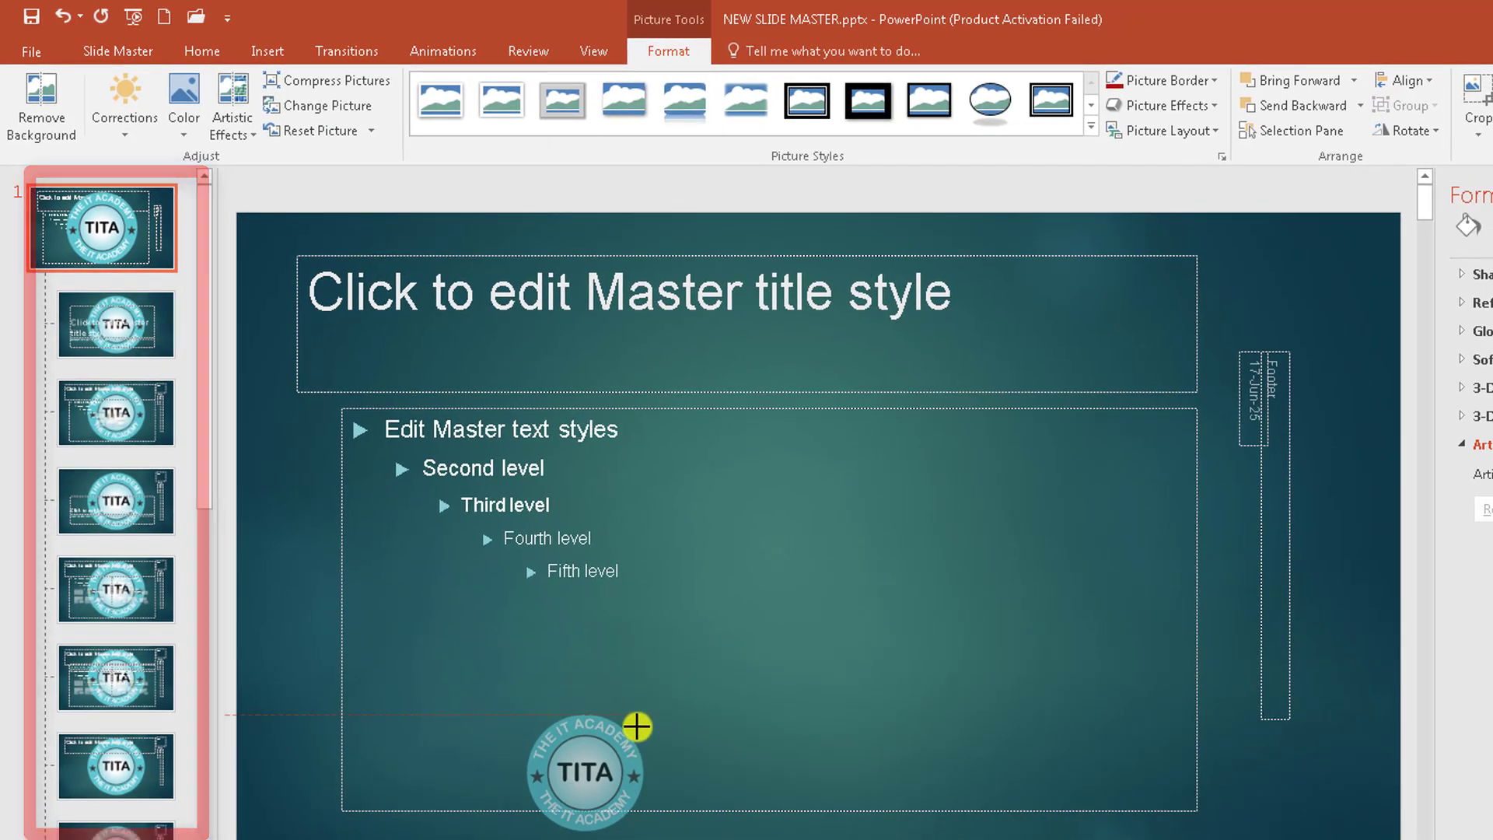
{"action": "left_click_drag", "start_coordinate": [592, 777], "coordinate": [1317, 287]}
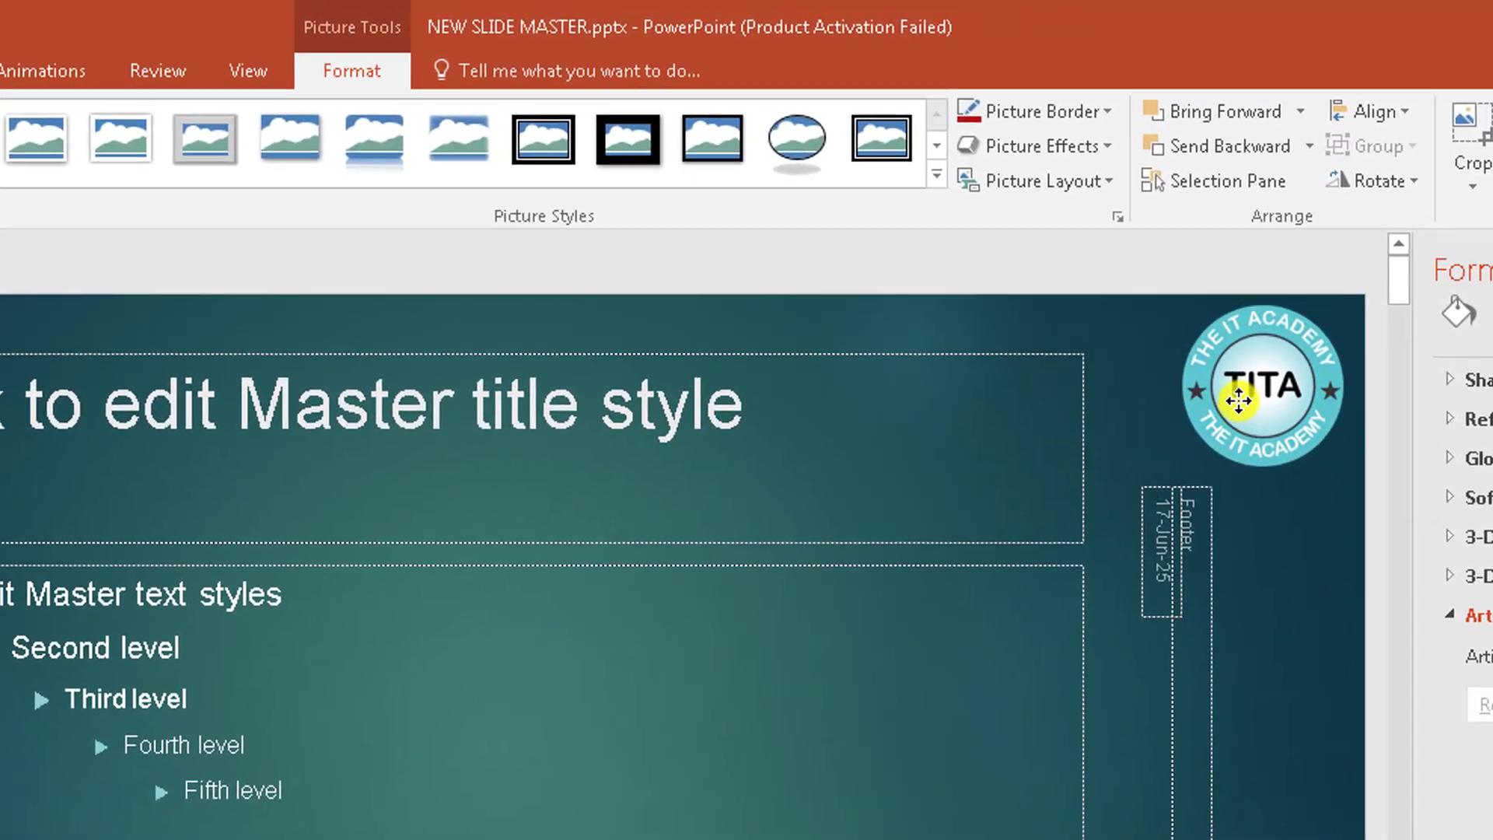
{"action": "left_click_drag", "start_coordinate": [1343, 480], "coordinate": [1312, 442]}
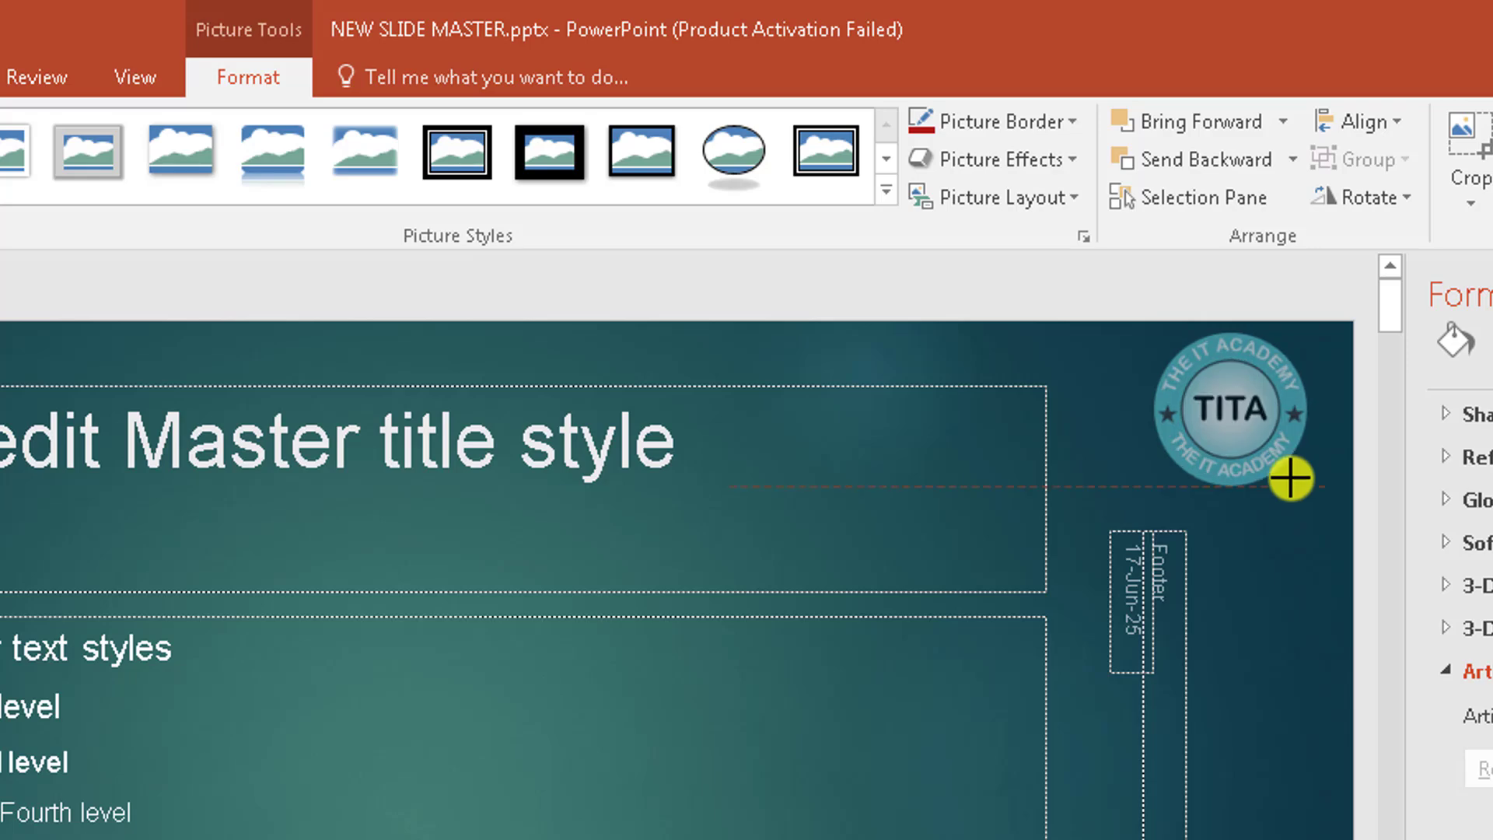
{"action": "left_click", "coordinate": [1230, 424]}
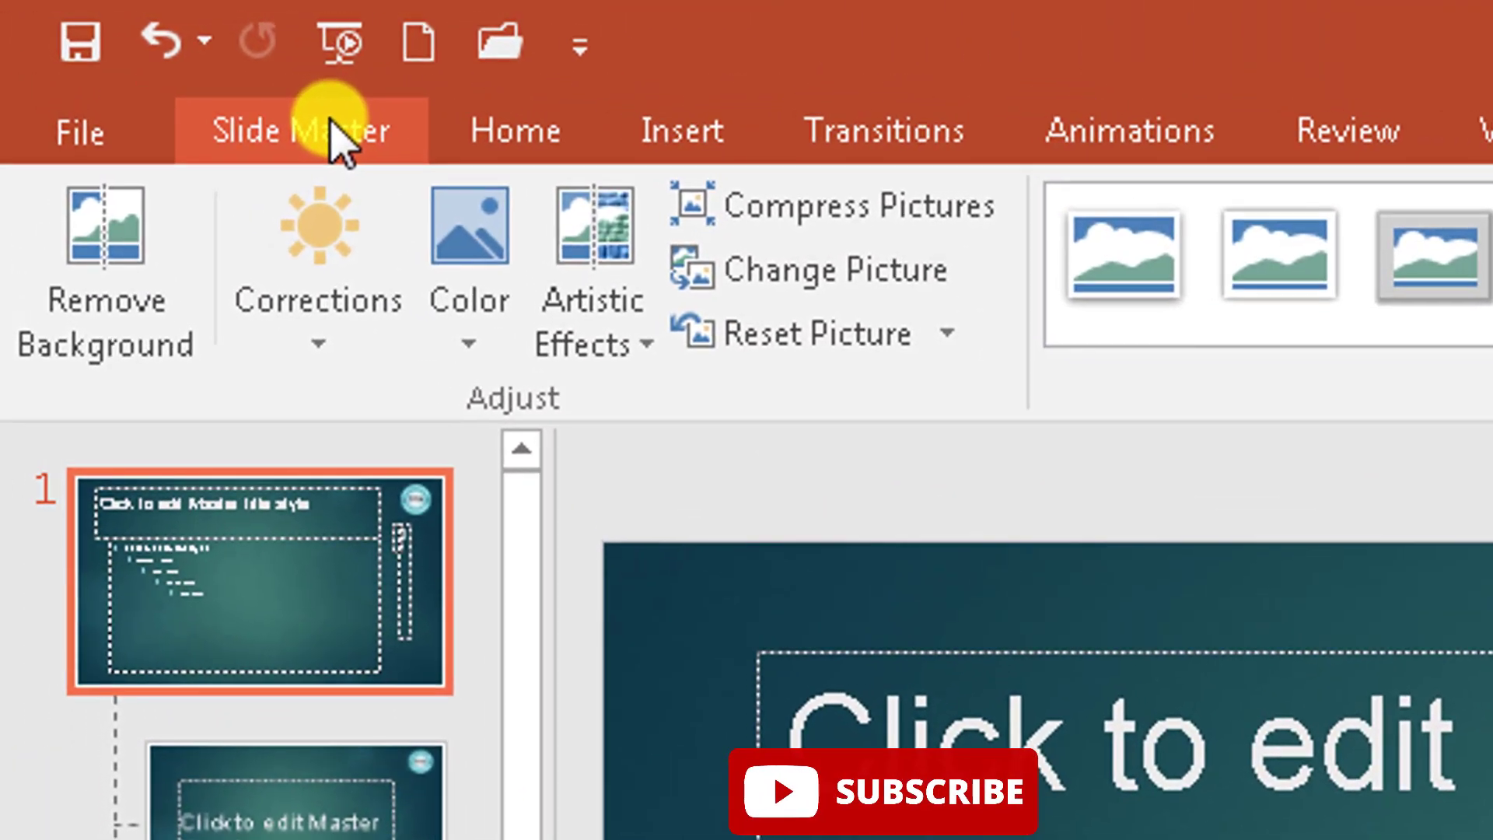
- Close Master View and run the slide show to check the logo on each slide
{"action": "left_click", "coordinate": [311, 125]}
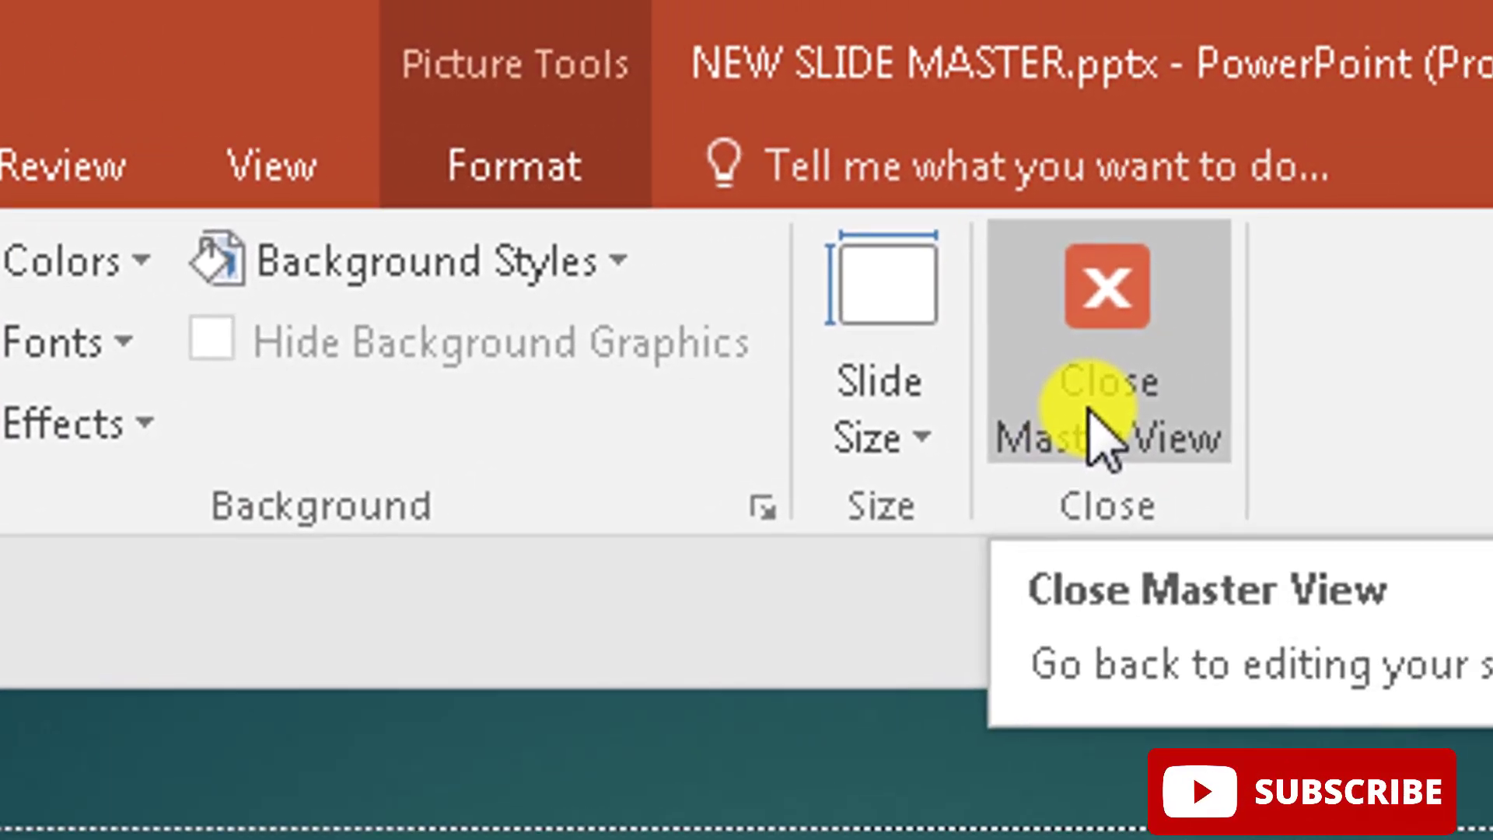
{"action": "left_click", "coordinate": [1104, 439]}
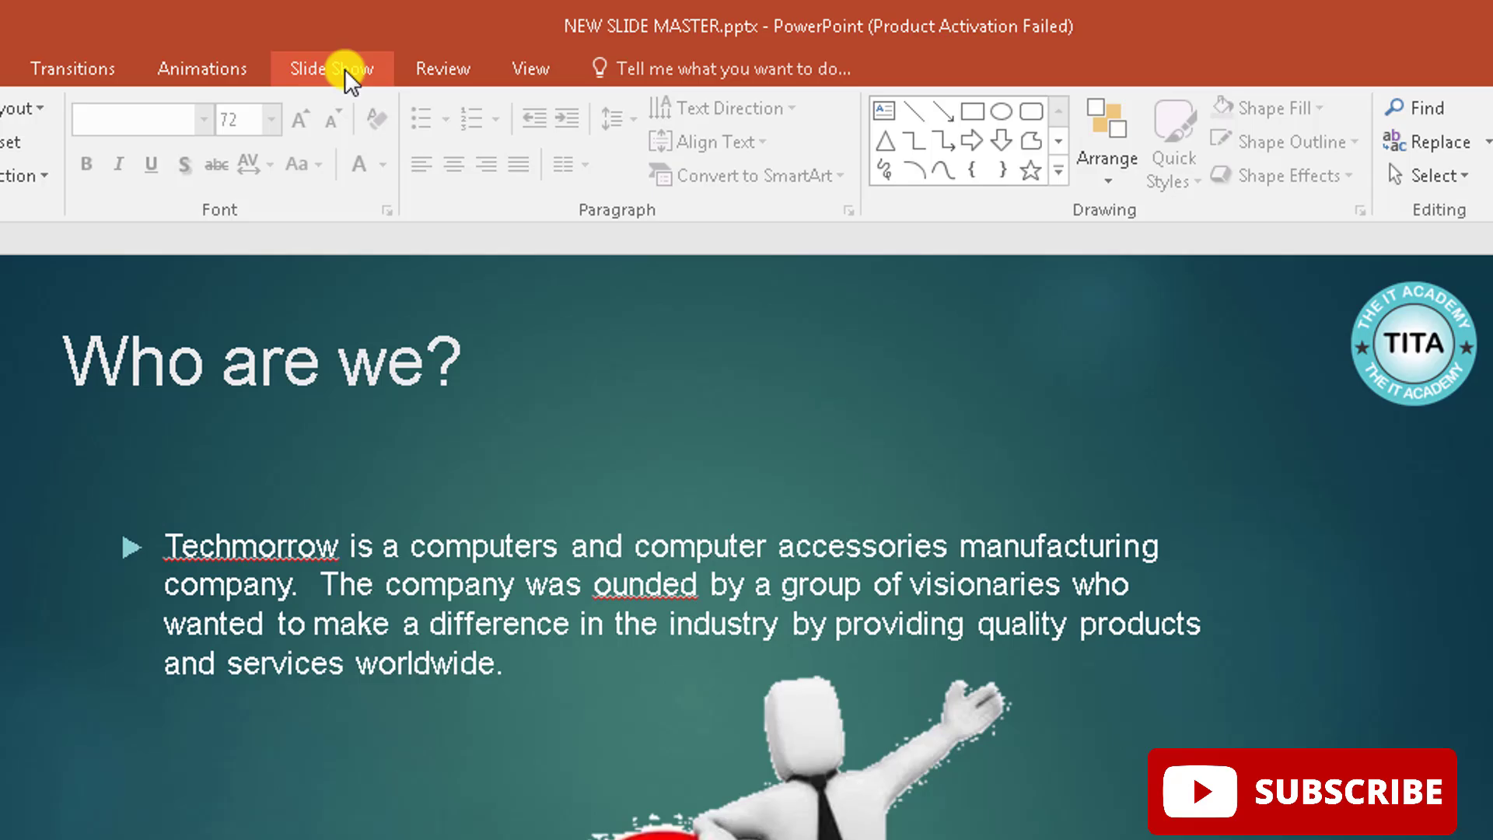
{"action": "left_click", "coordinate": [116, 127]}
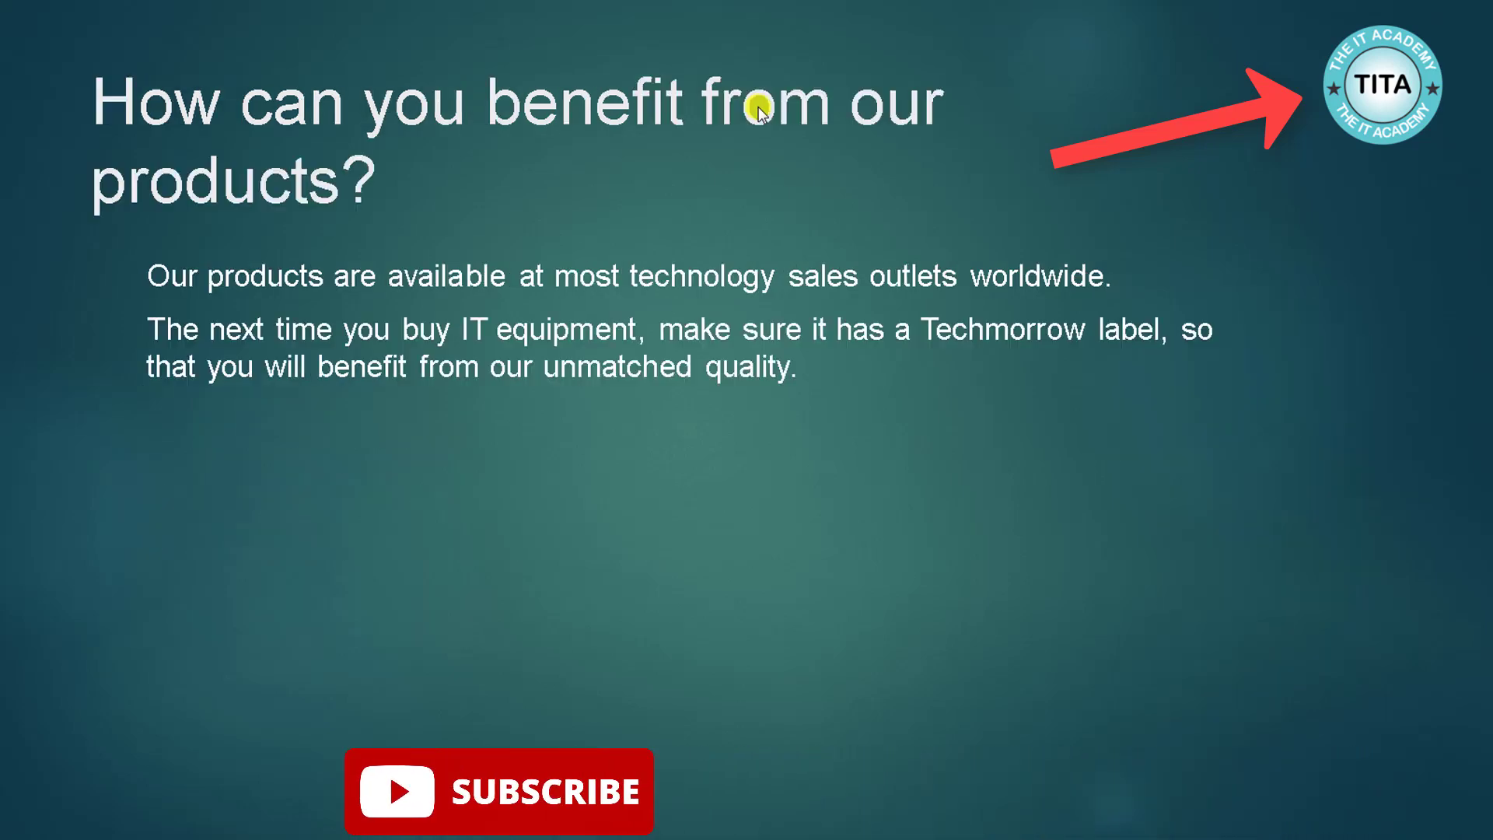
{"action": "key", "text": "Escape"}
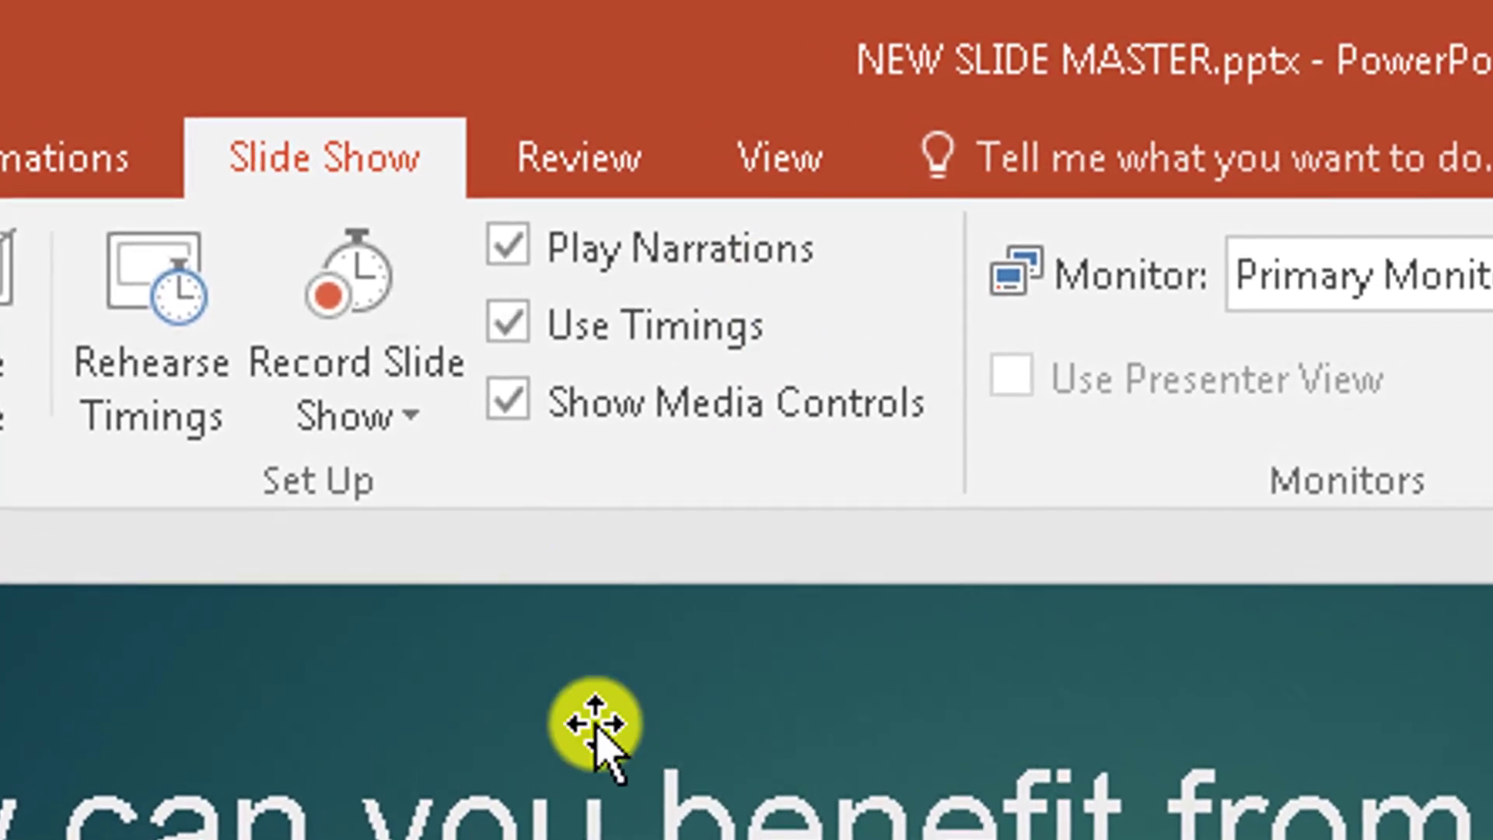
- Reopen Slide Master view and delete the TITA logo from the master slide
{"action": "left_click", "coordinate": [781, 159]}
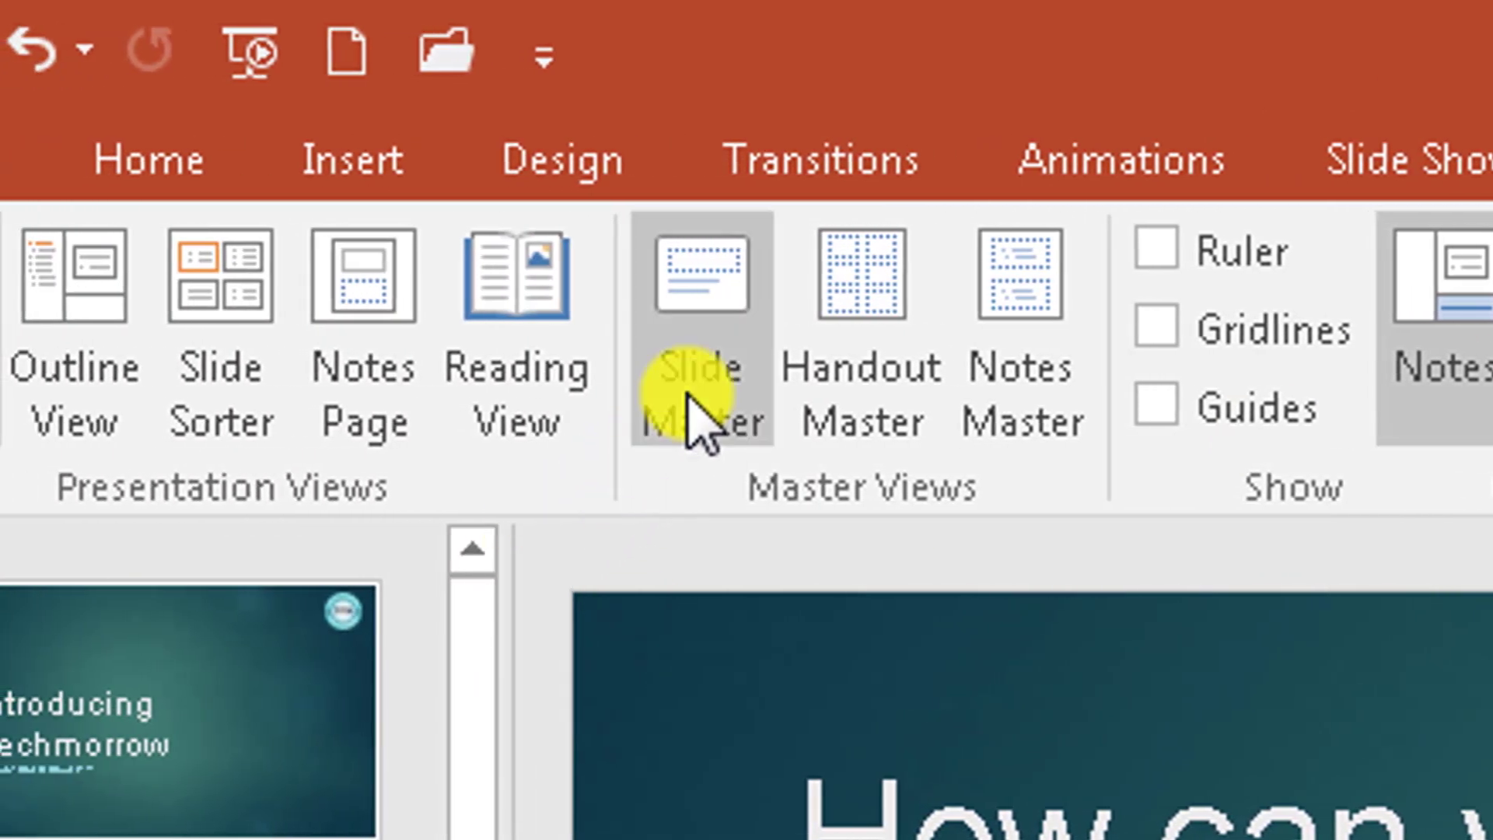
{"action": "left_click", "coordinate": [694, 419]}
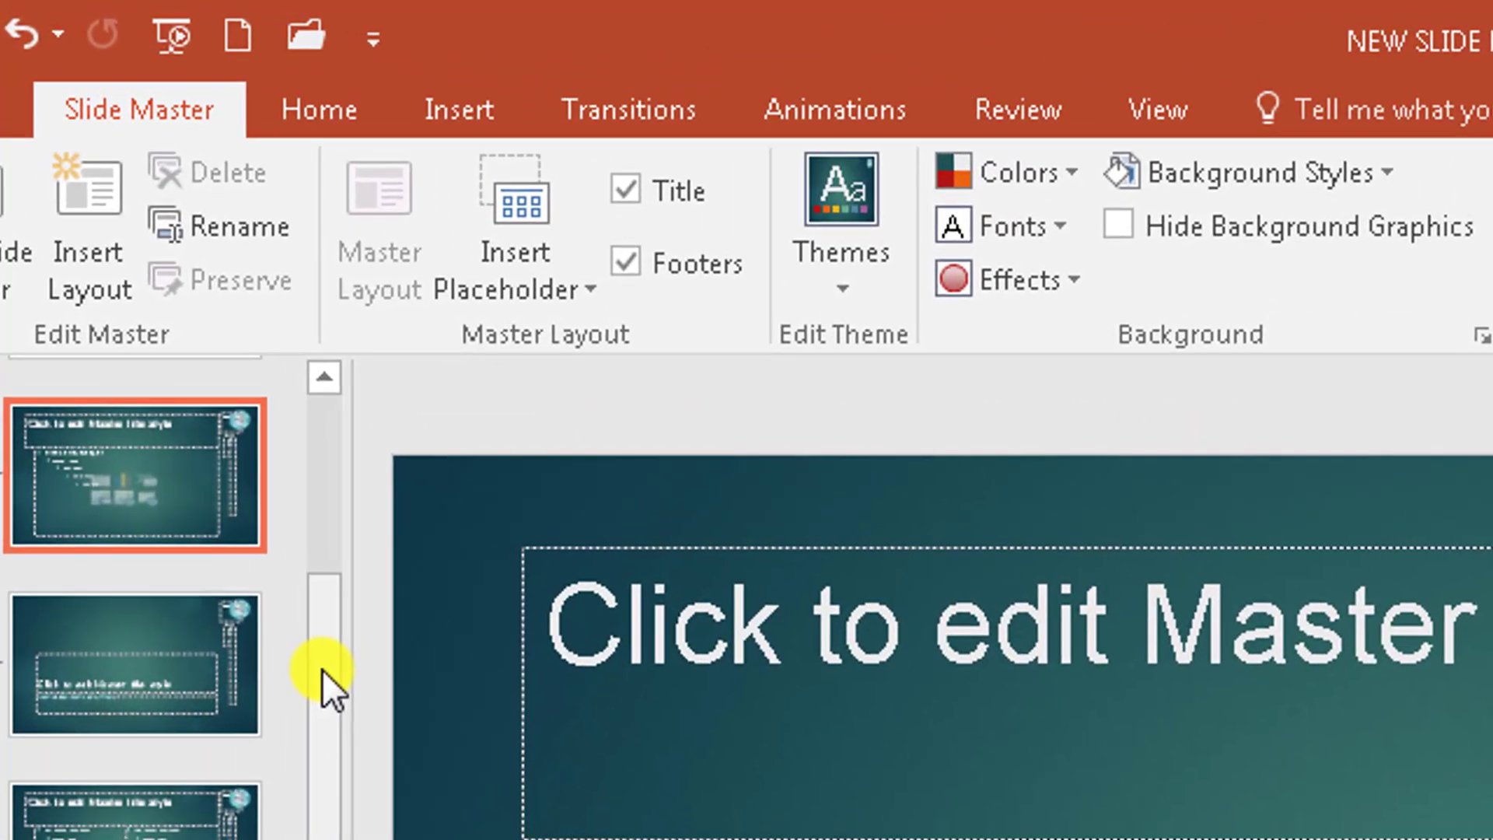
{"action": "left_click_drag", "start_coordinate": [334, 685], "coordinate": [330, 393]}
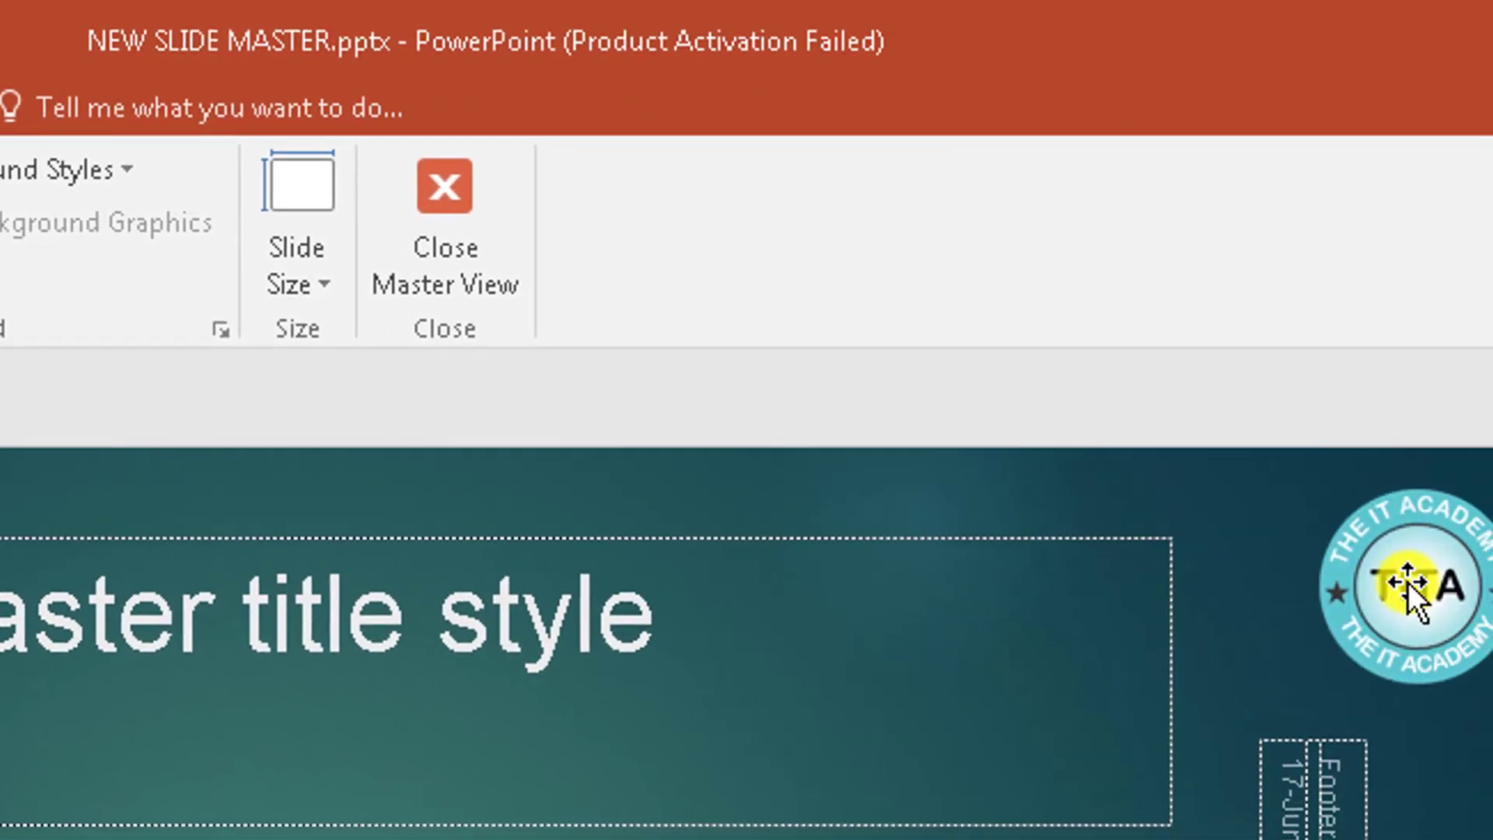
{"action": "left_click", "coordinate": [1407, 581]}
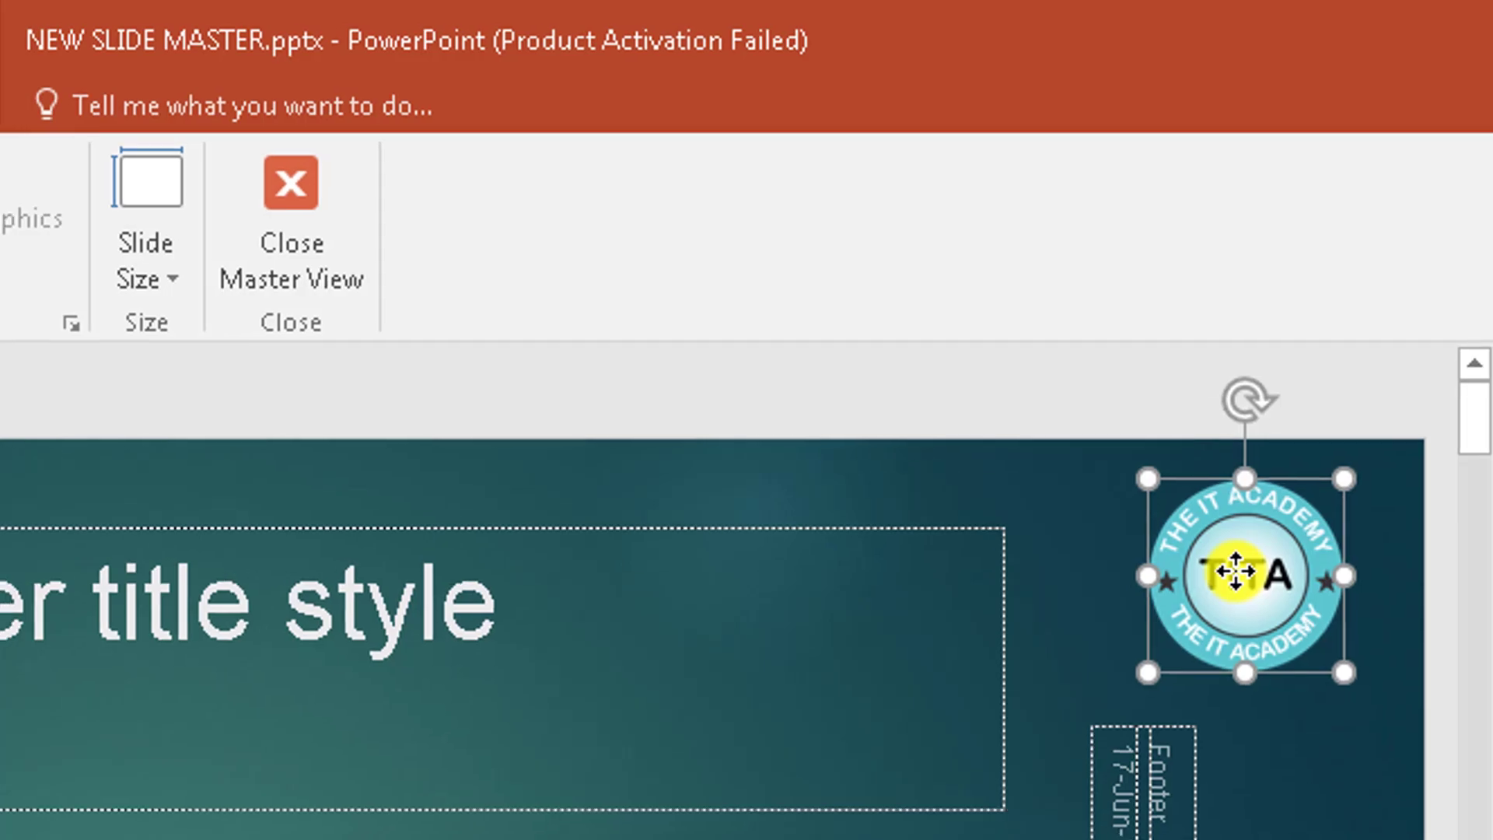
{"action": "key", "text": "Delete"}
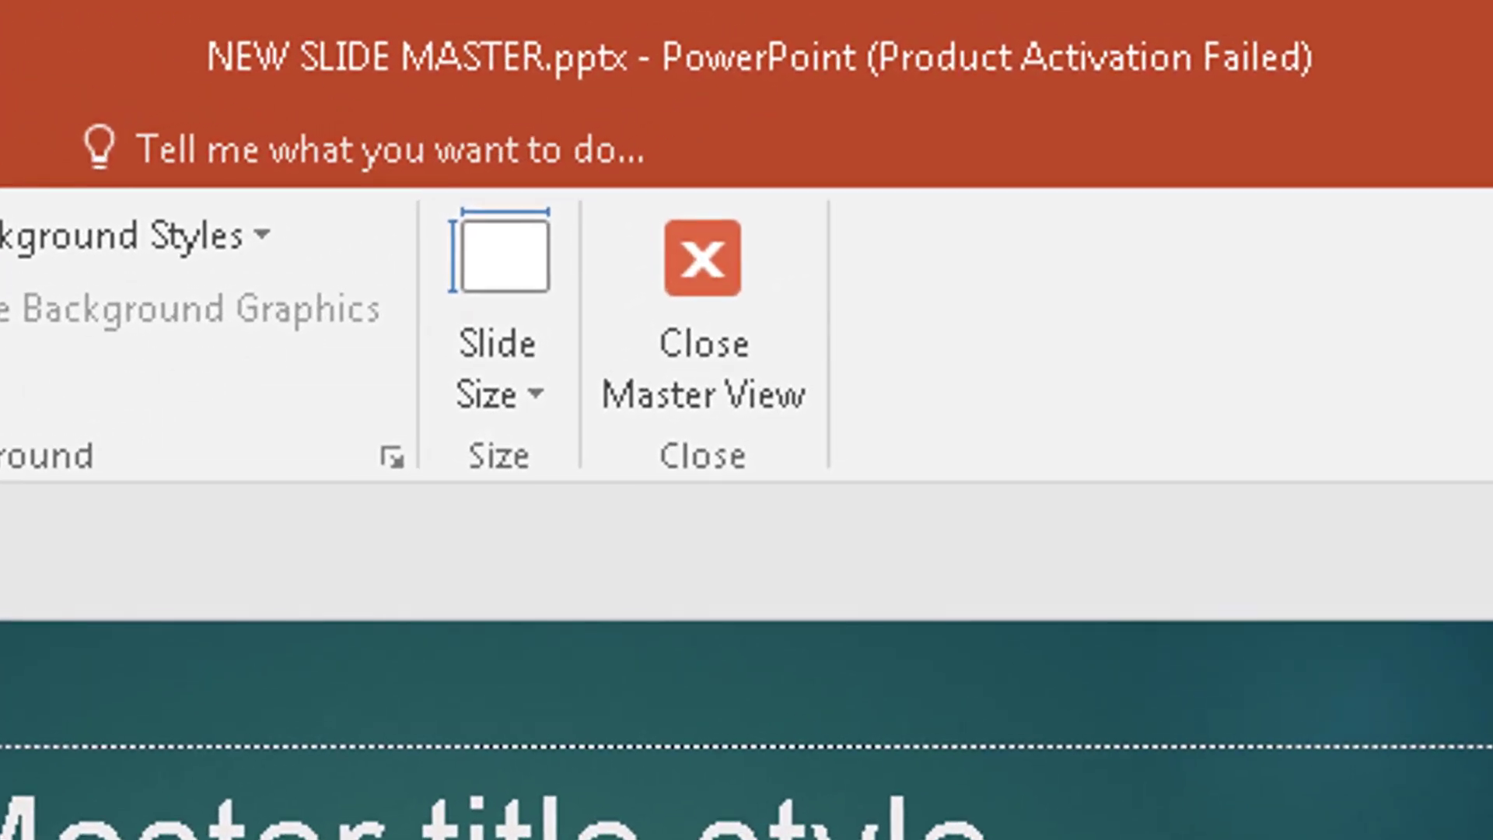
- Close Master View and start the slide show from the first slide
{"action": "left_click", "coordinate": [688, 288]}
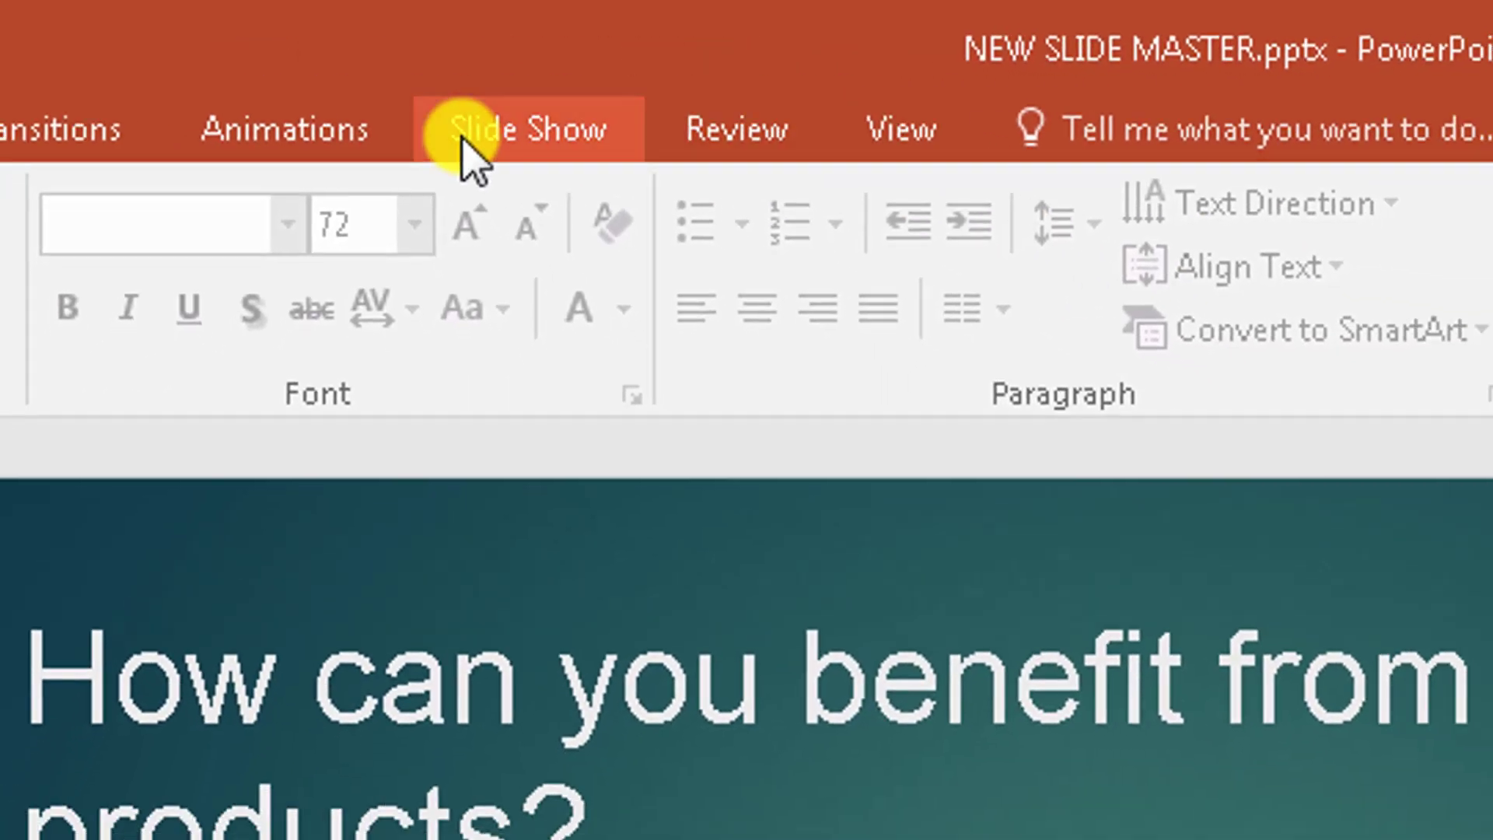
{"action": "left_click", "coordinate": [464, 140]}
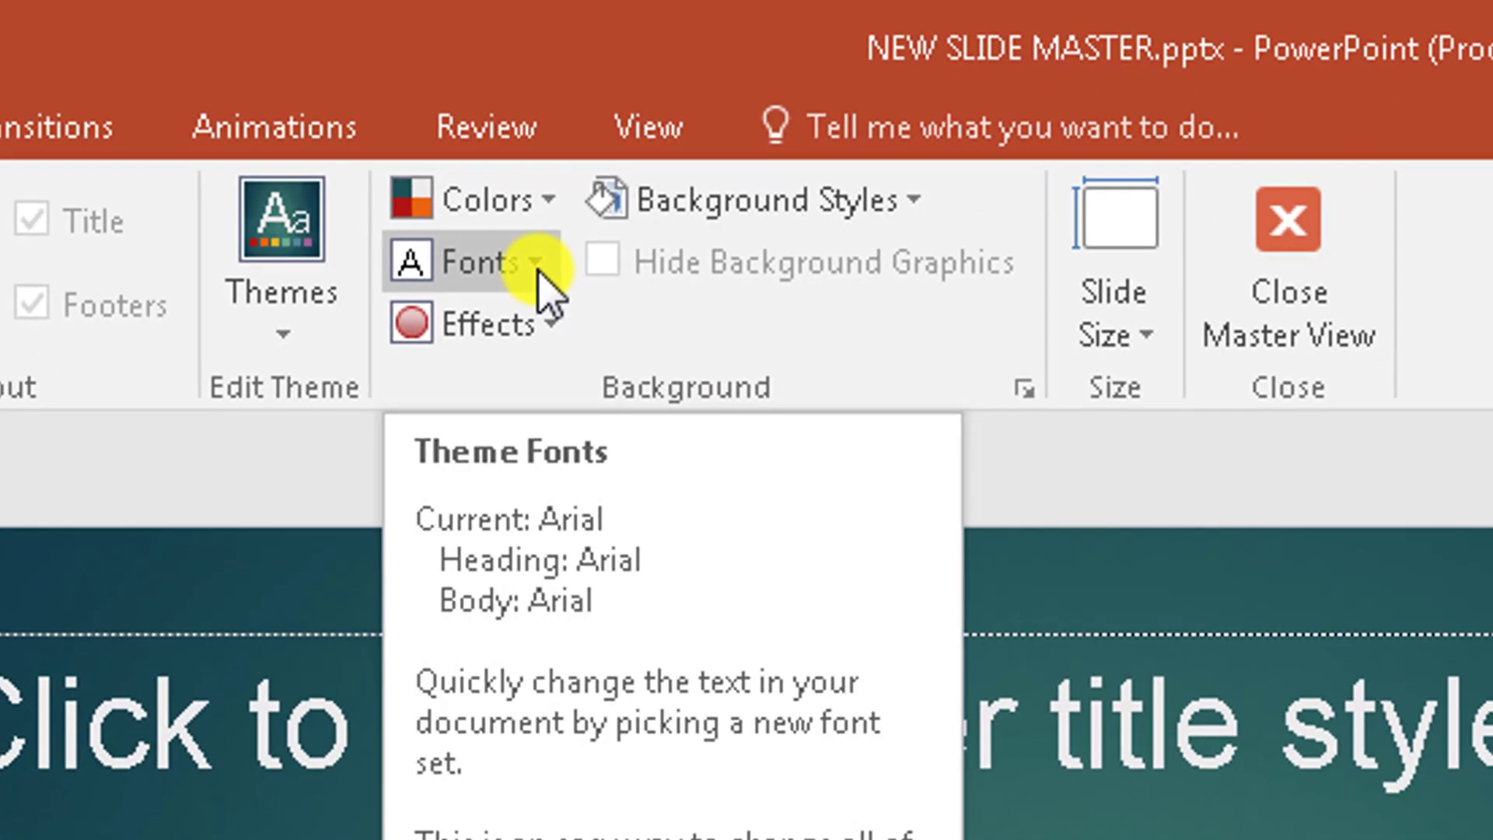
- Look through the theme Fonts list without changing it, then close Master View
{"action": "left_click", "coordinate": [542, 299]}
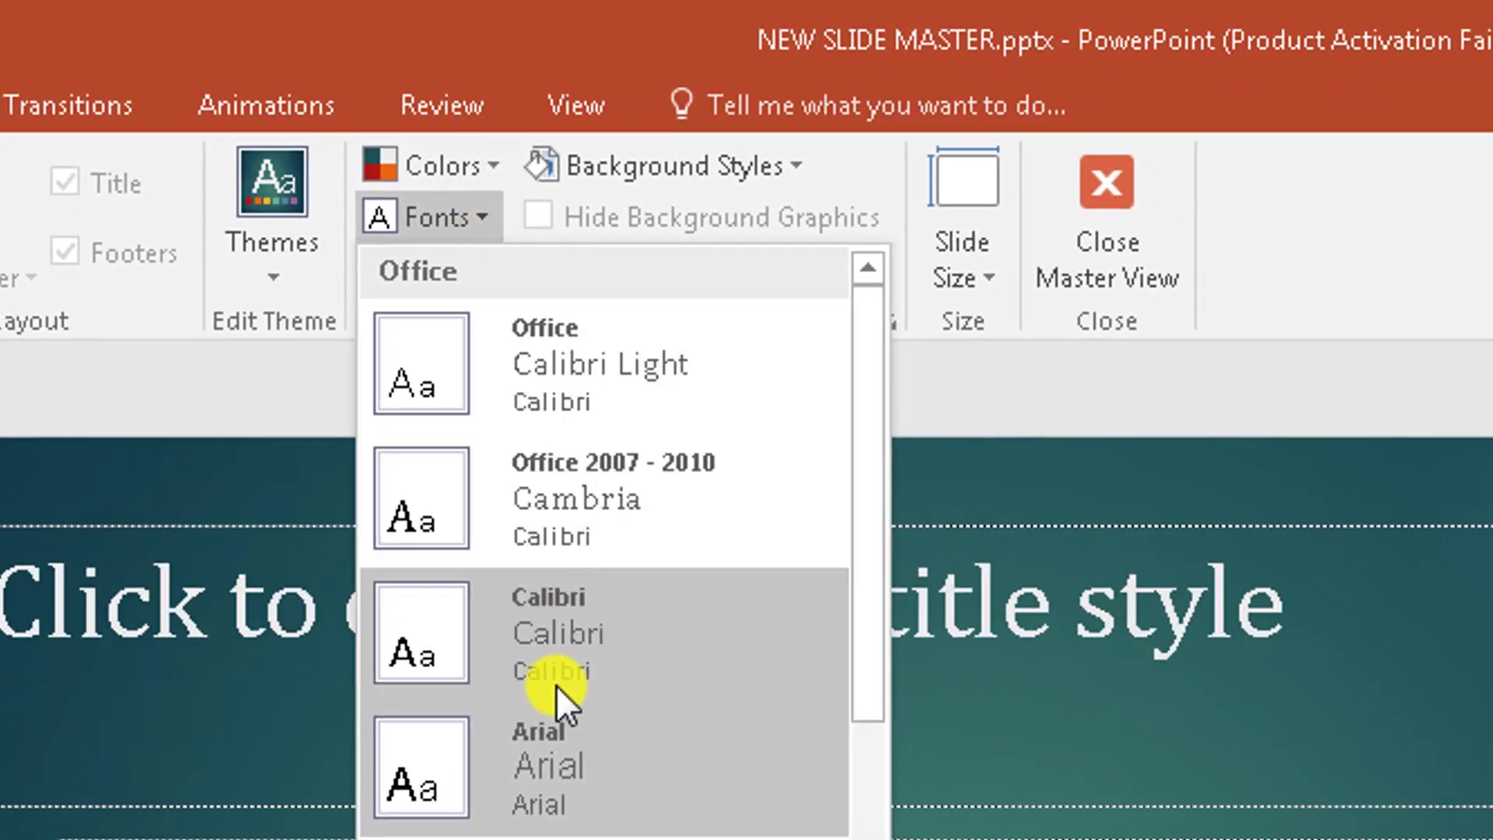
{"action": "left_click", "coordinate": [559, 748]}
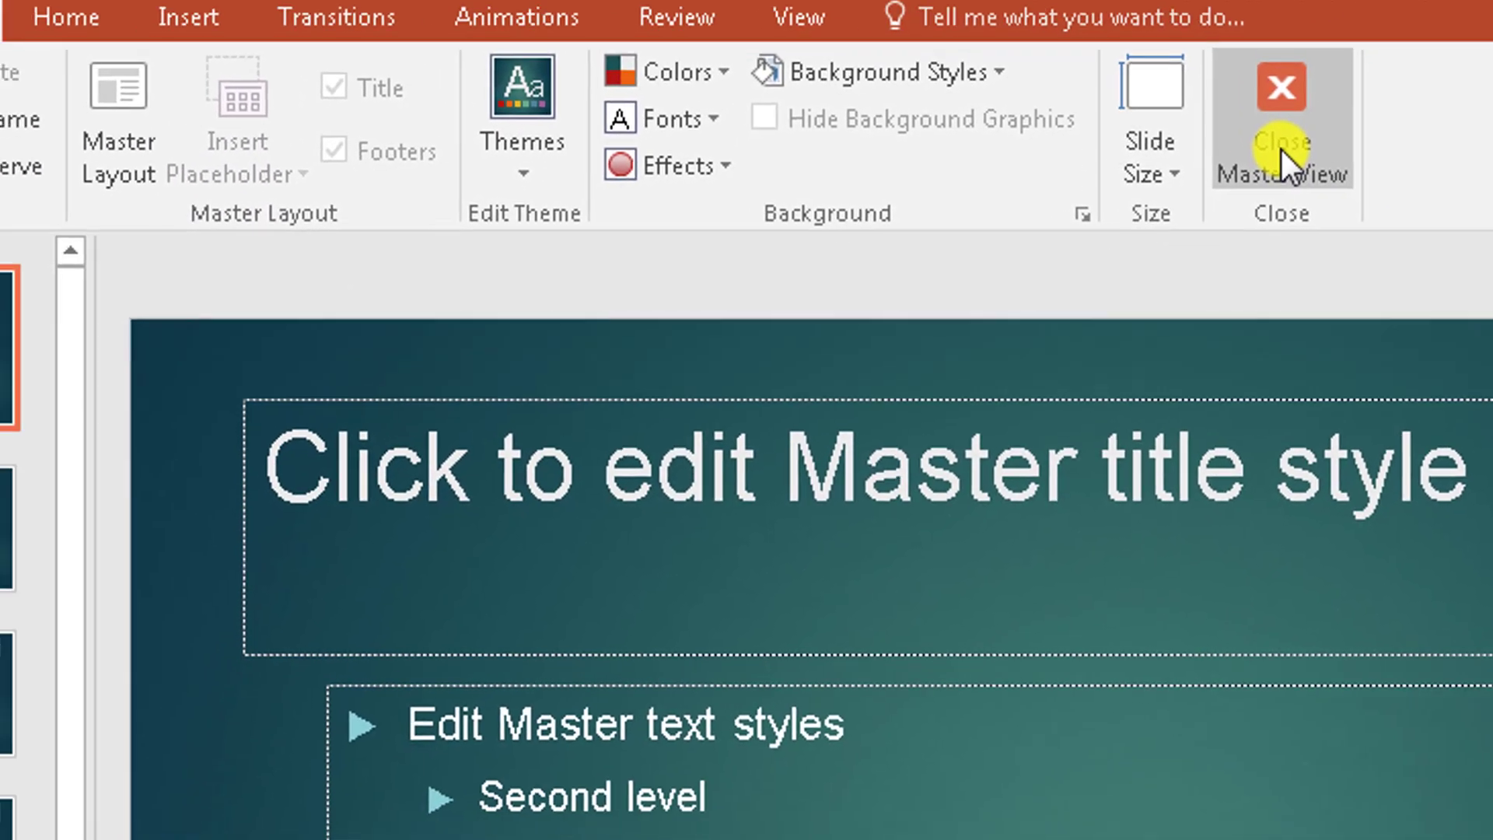
{"action": "left_click", "coordinate": [1104, 249]}
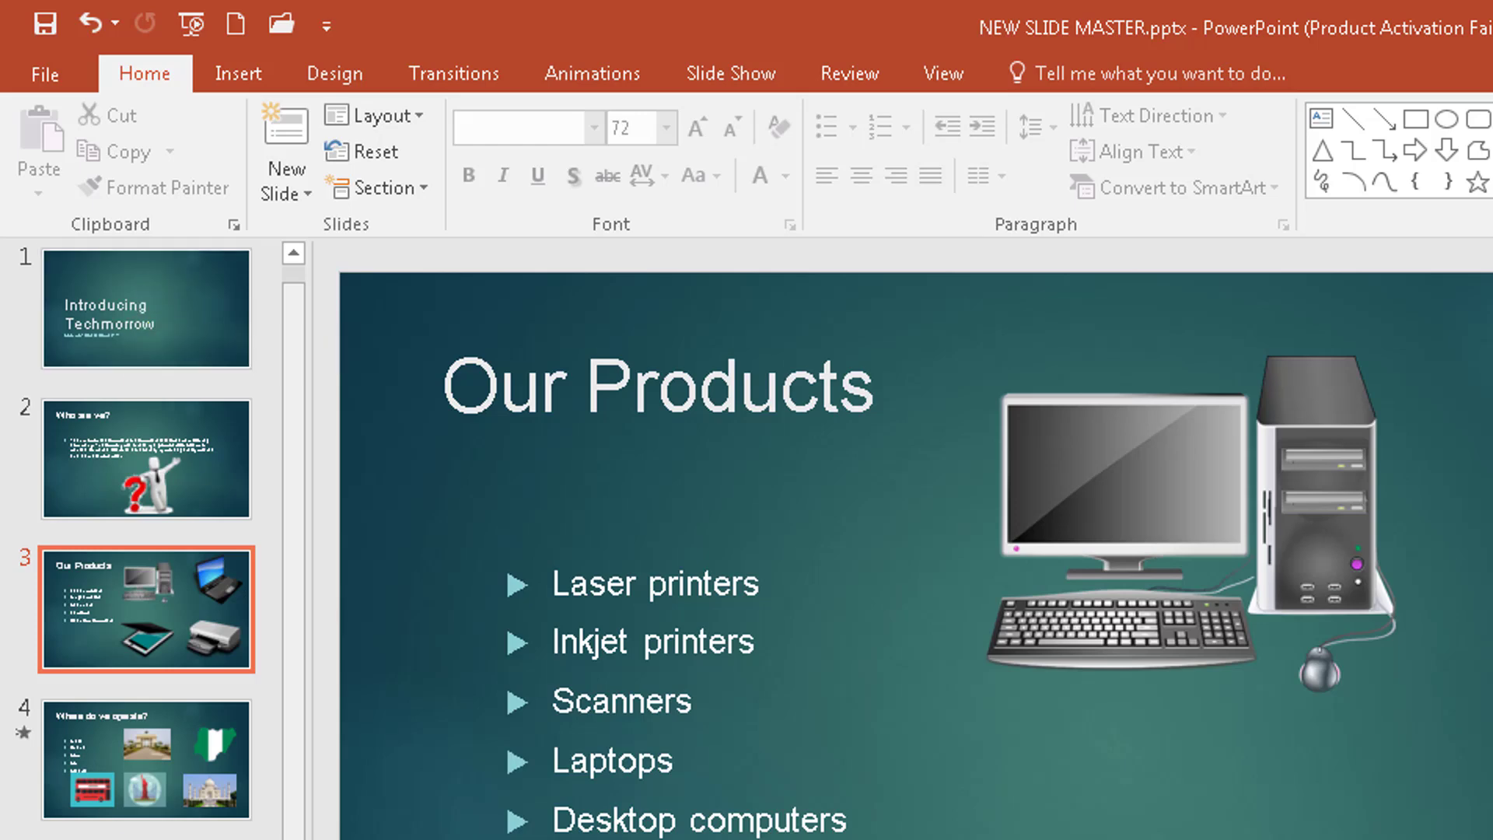
- Reopen the Slide Master and apply the Arial Black-Arial theme font set
{"action": "left_click", "coordinate": [934, 72]}
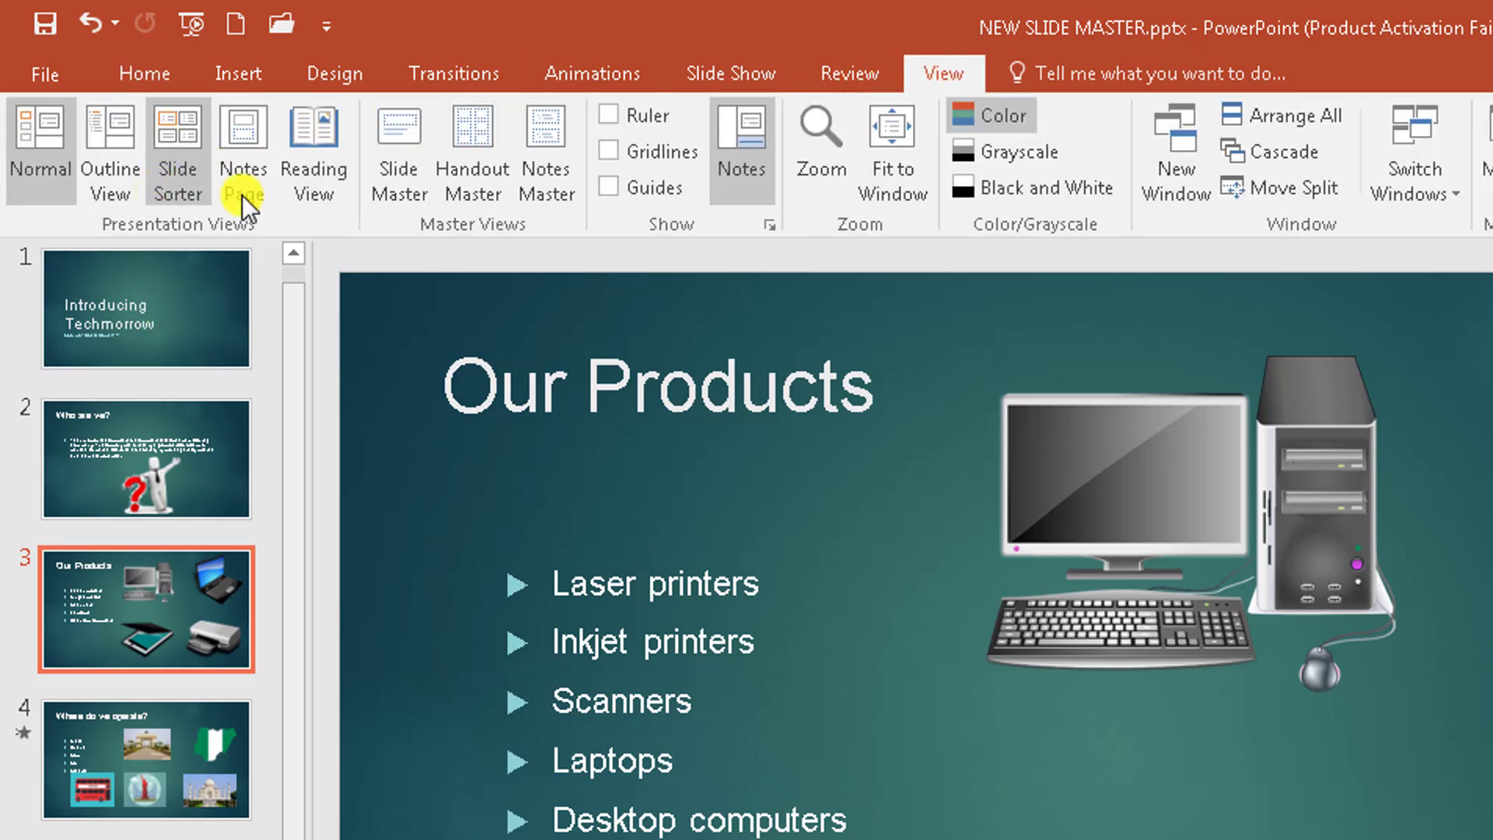
{"action": "left_click", "coordinate": [399, 171]}
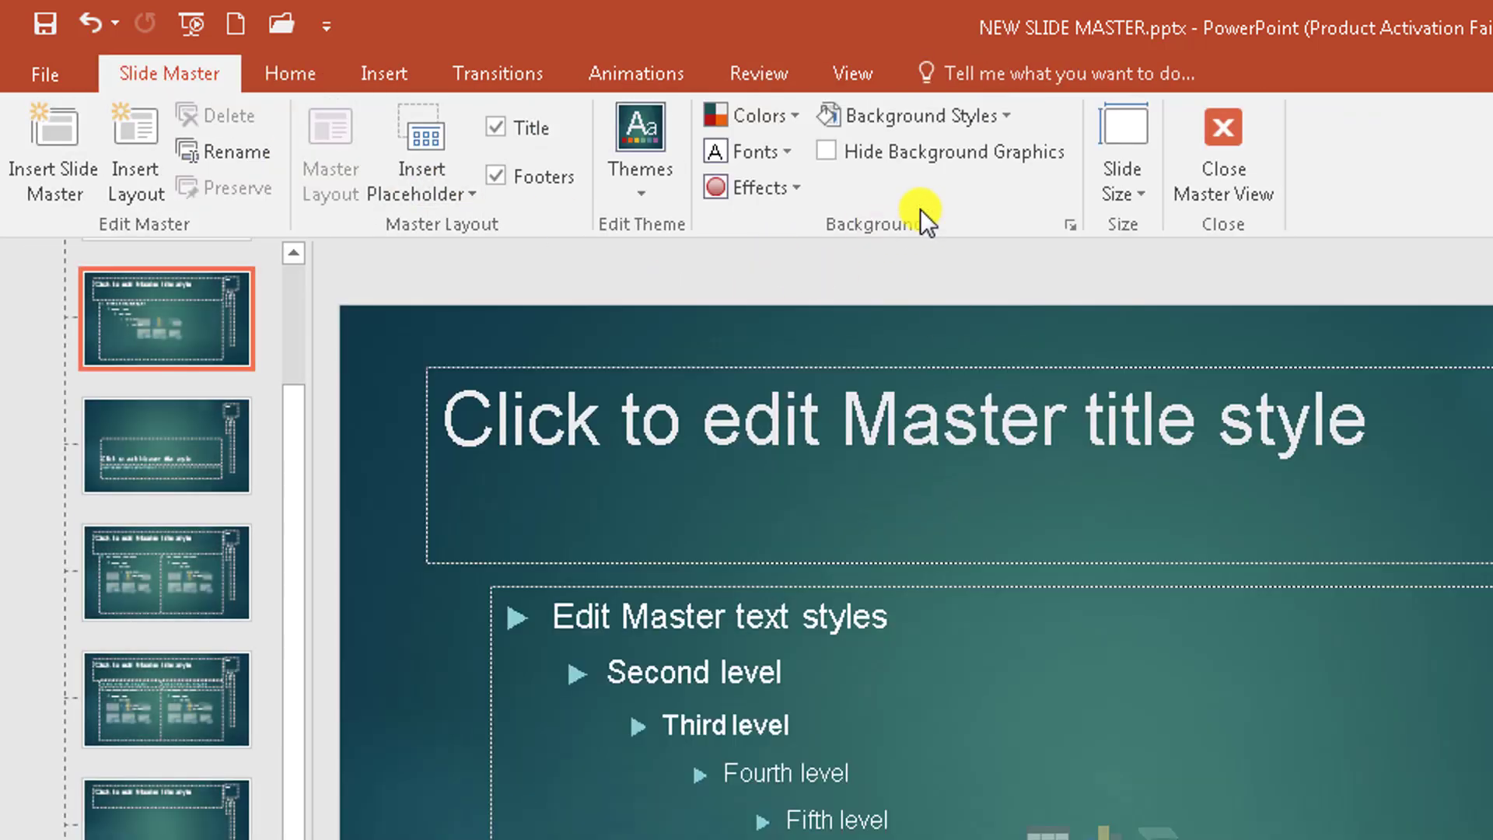
{"action": "left_click", "coordinate": [787, 156]}
{"action": "scroll", "coordinate": [884, 796], "scroll_direction": "down", "scroll_amount": 5}
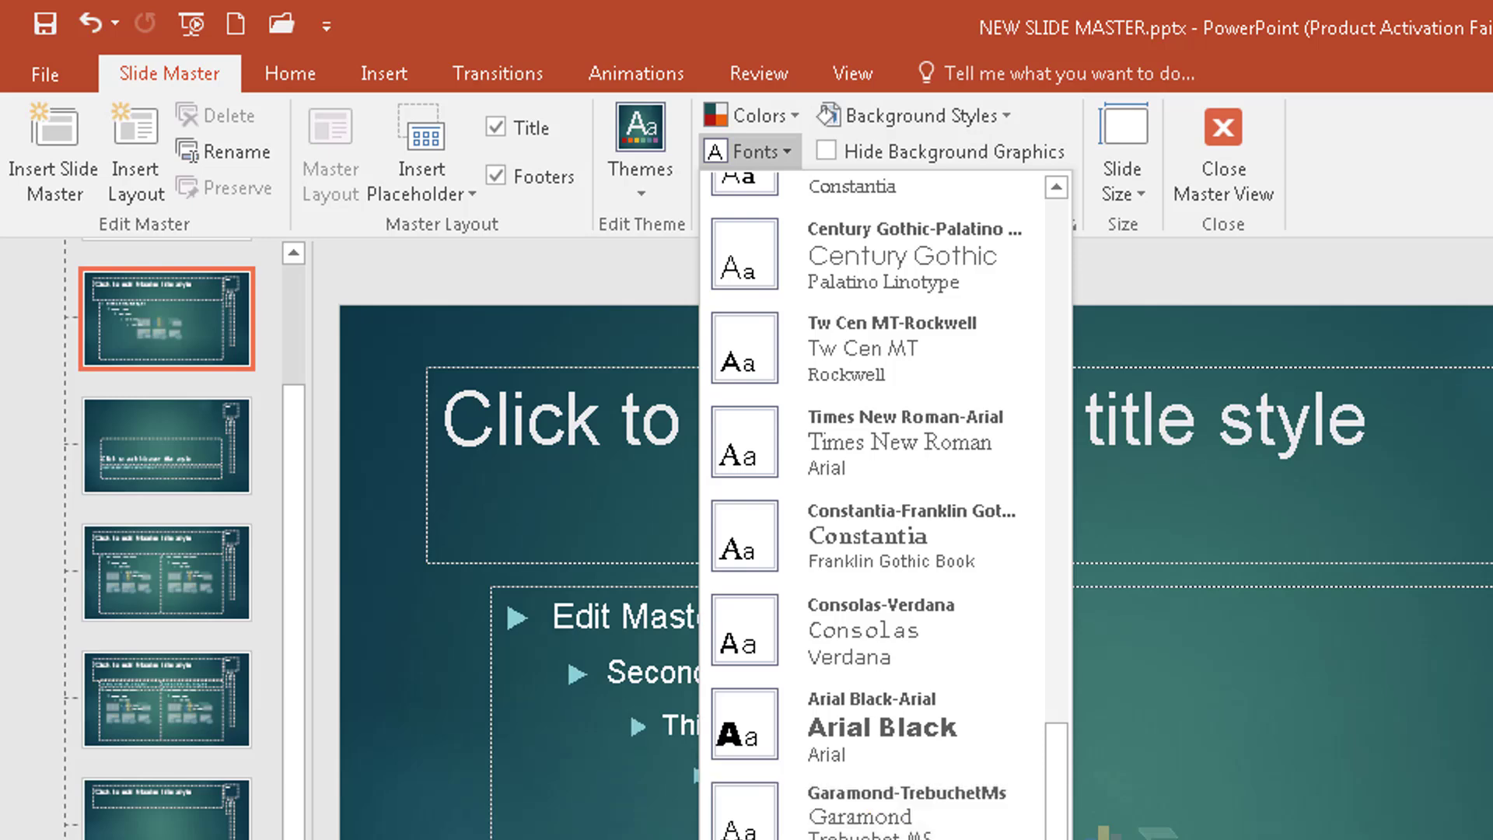
{"action": "left_click", "coordinate": [865, 728]}
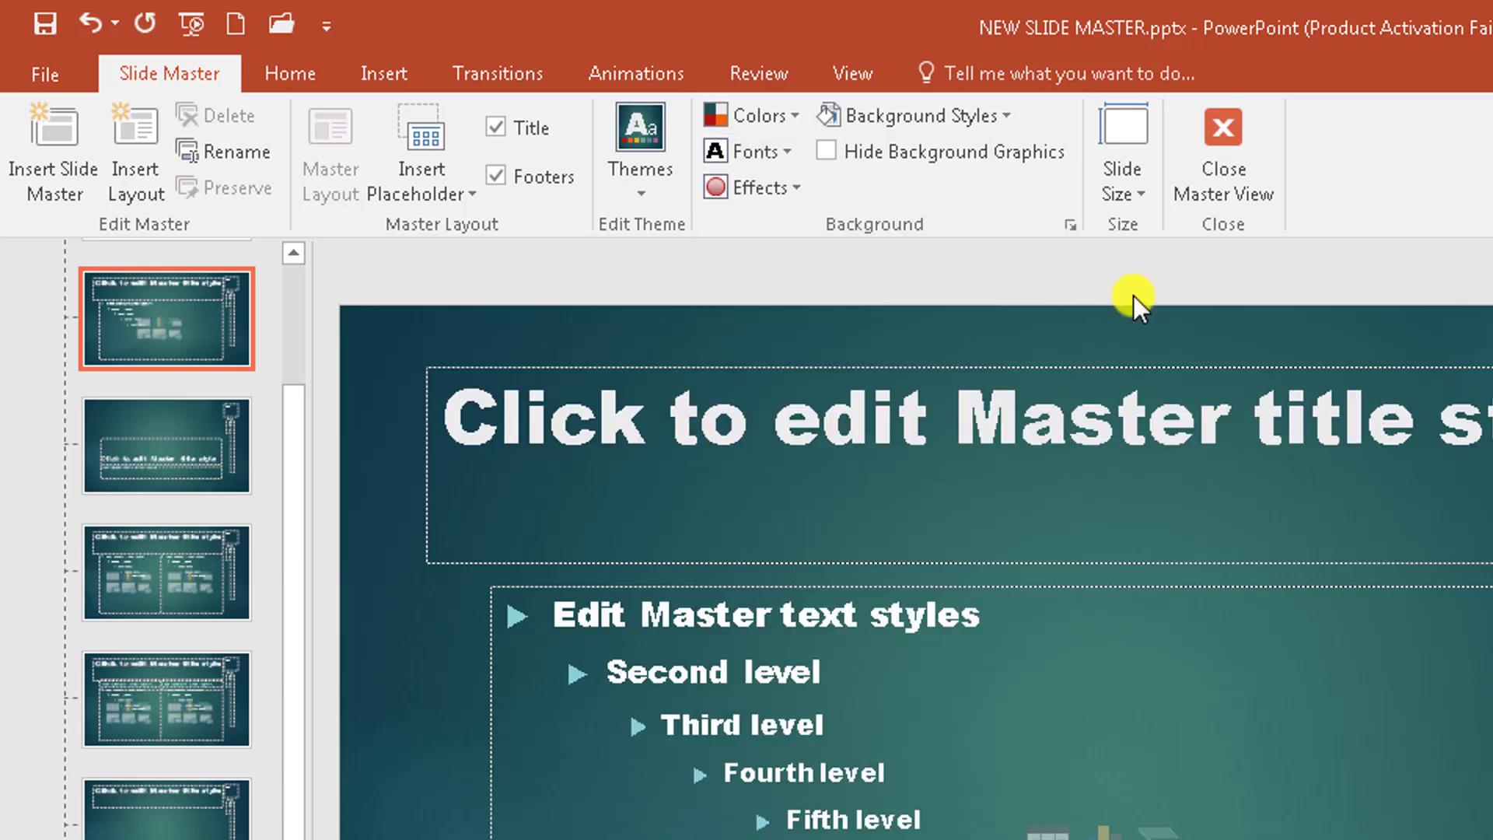
- Close Master View and browse the slides, from slide 4 'Where do we operate?' back to slide 1
{"action": "left_click", "coordinate": [1235, 164]}
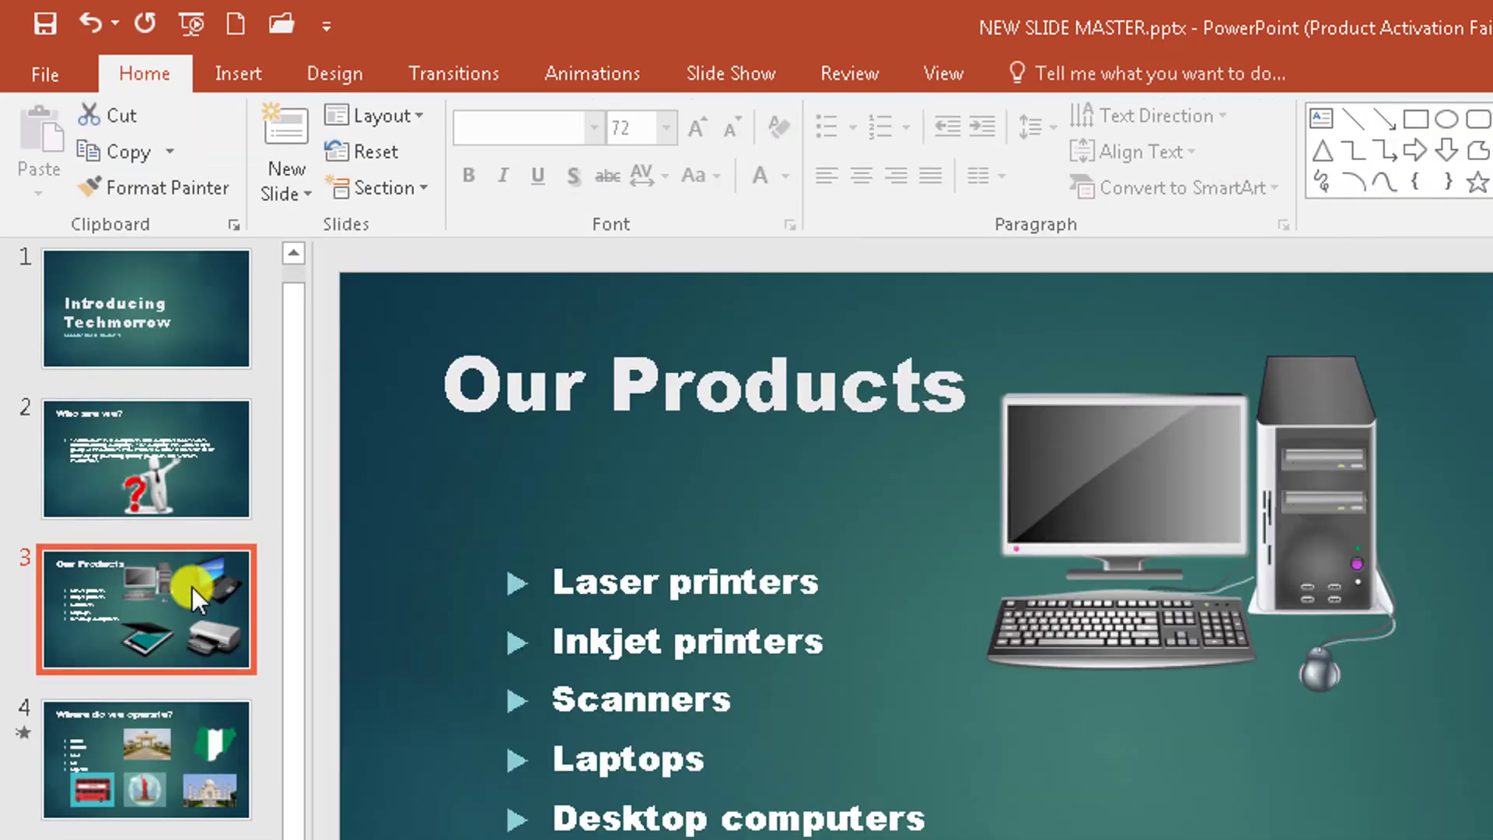
{"action": "left_click", "coordinate": [161, 754]}
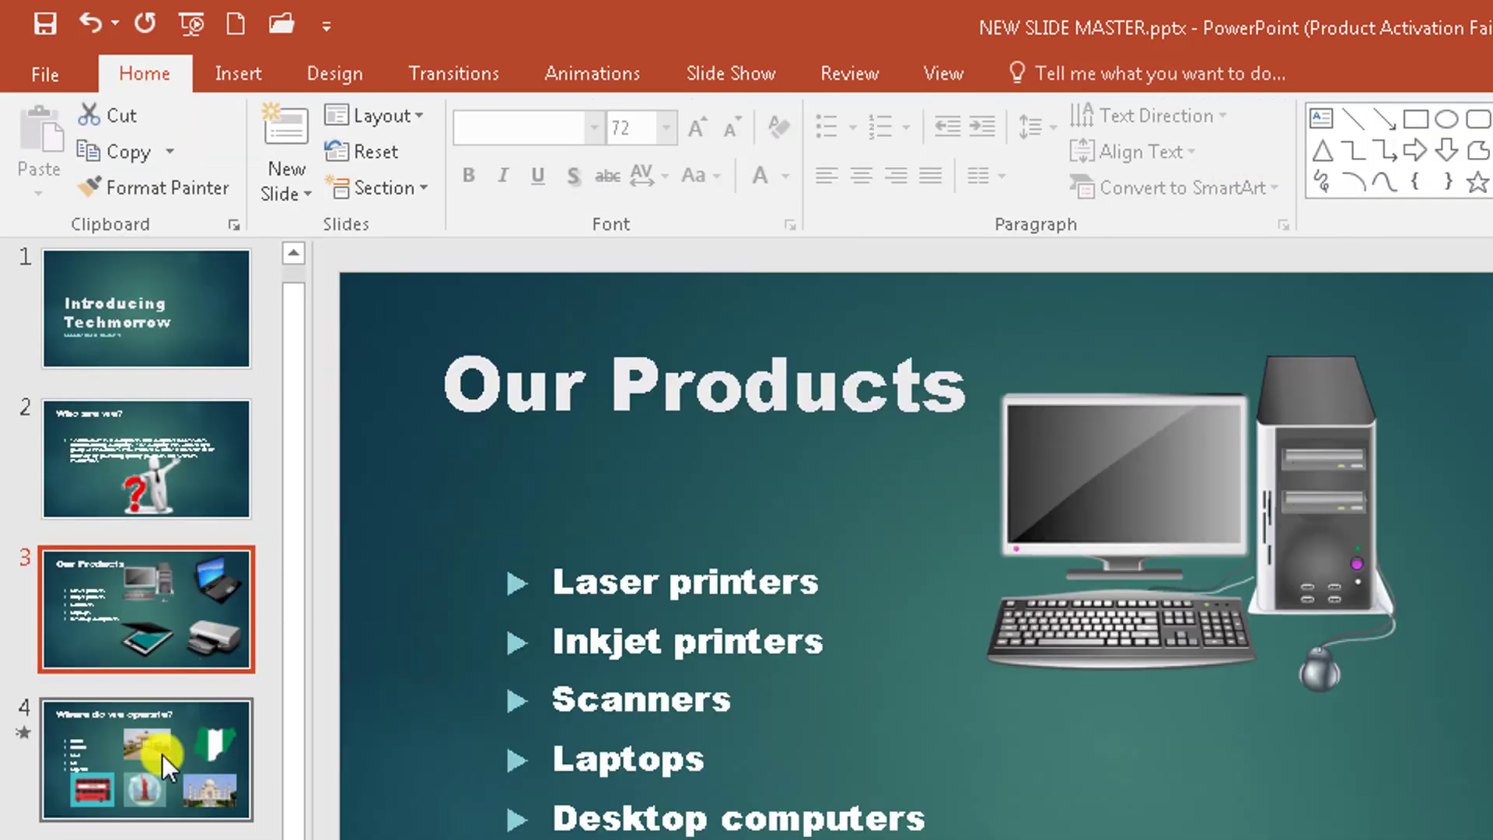
{"action": "key", "text": "Down"}
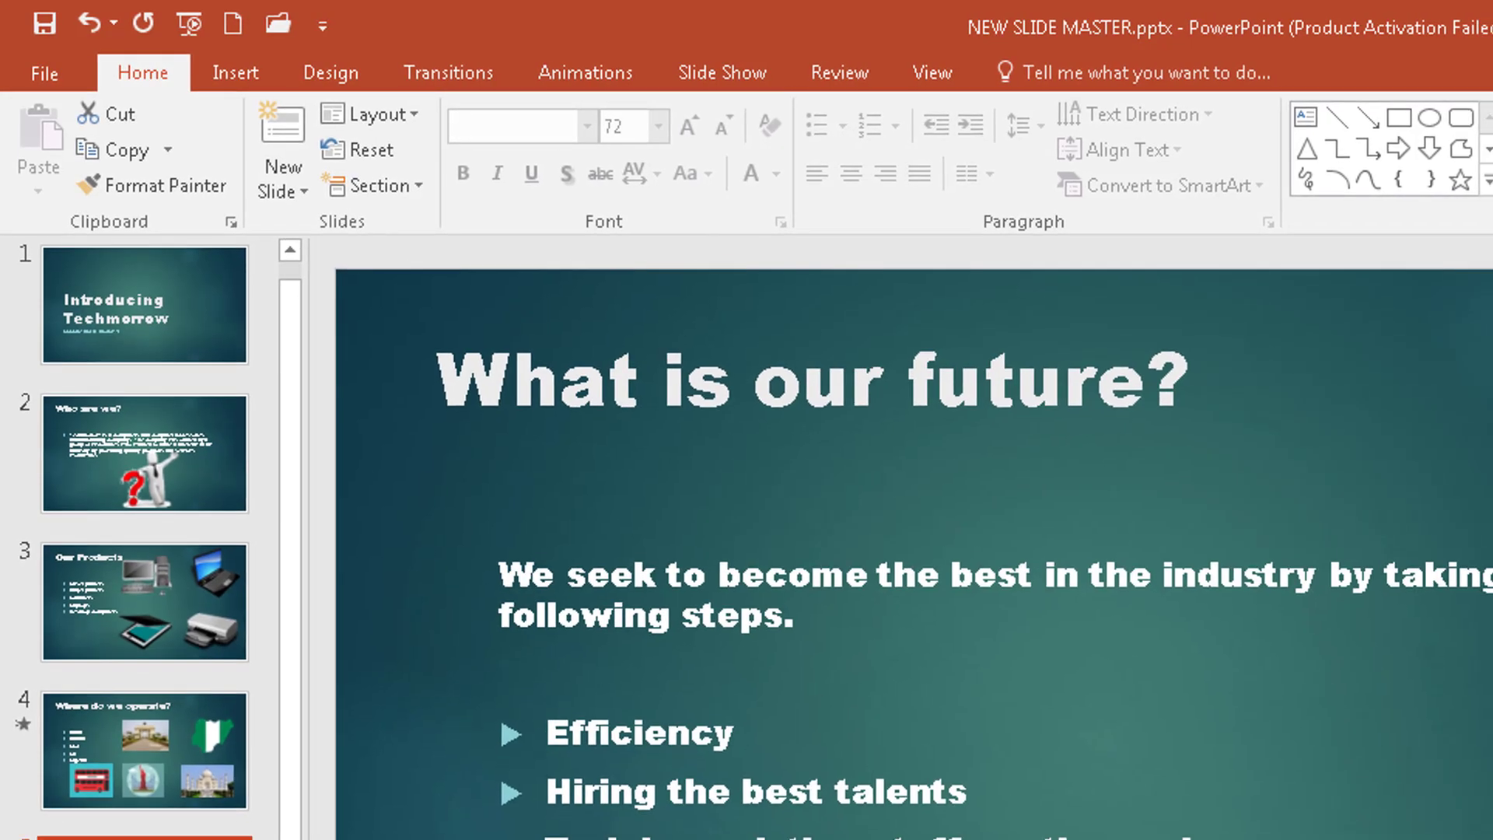
{"action": "key", "text": "Down"}
{"action": "key", "text": "Down"}
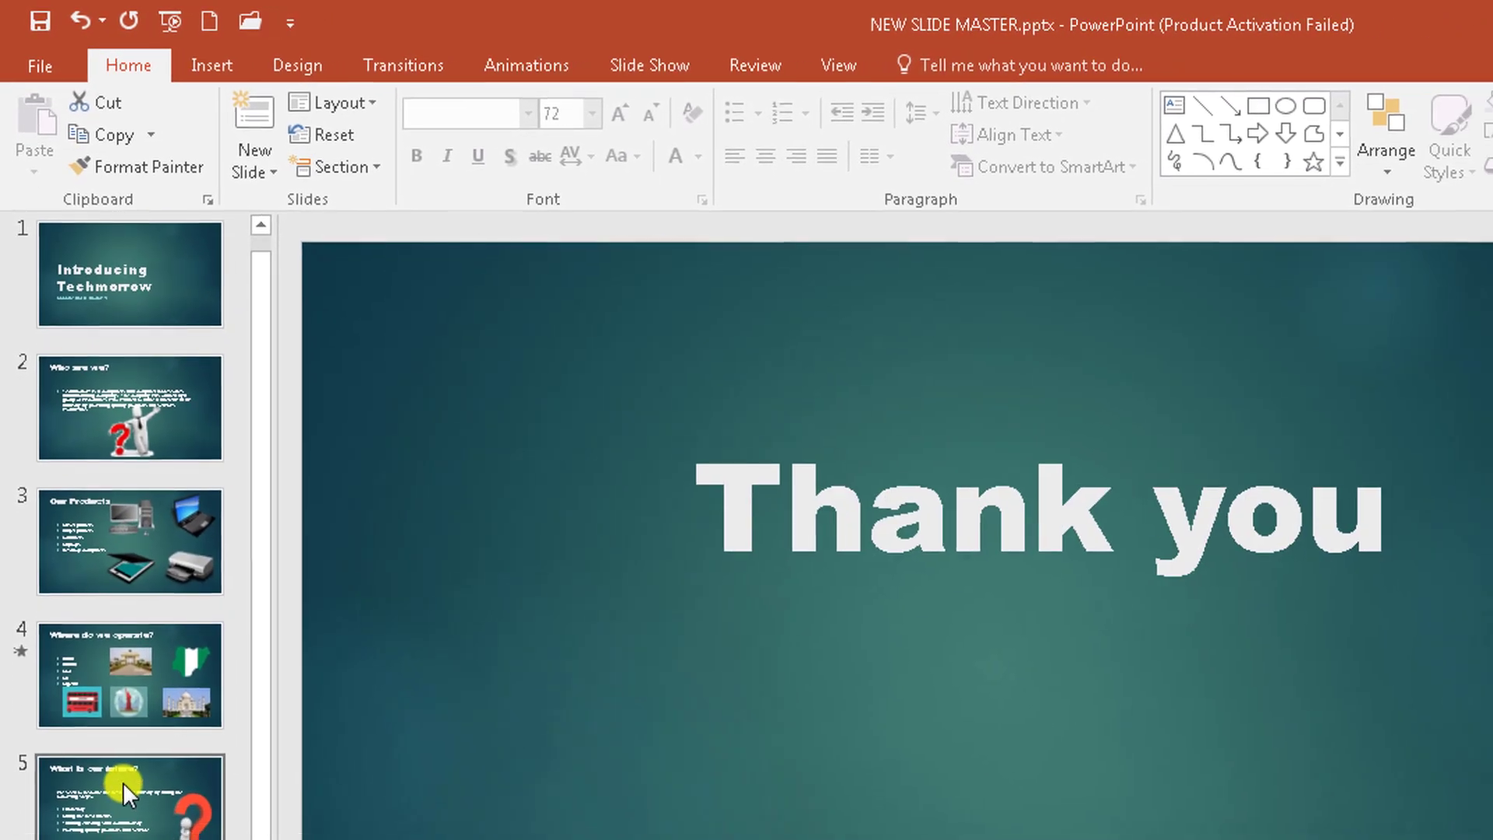
{"action": "left_click", "coordinate": [138, 820]}
{"action": "left_click", "coordinate": [129, 704]}
{"action": "left_click", "coordinate": [93, 494]}
{"action": "left_click", "coordinate": [94, 366]}
{"action": "left_click", "coordinate": [87, 245]}
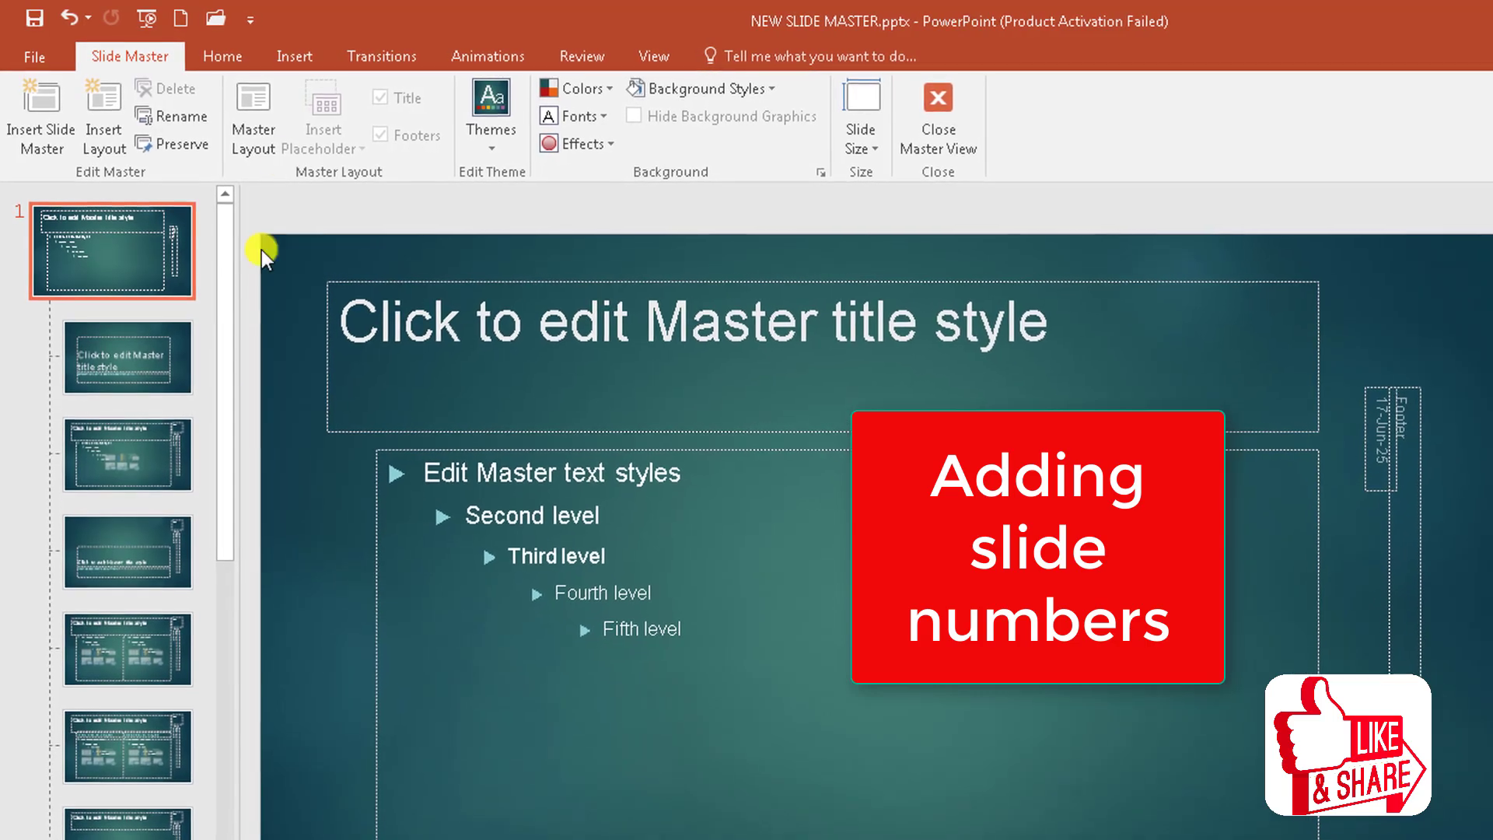
- Enable Slide number in Header and Footer and apply it to all slides
{"action": "left_click_drag", "start_coordinate": [225, 361], "coordinate": [217, 274]}
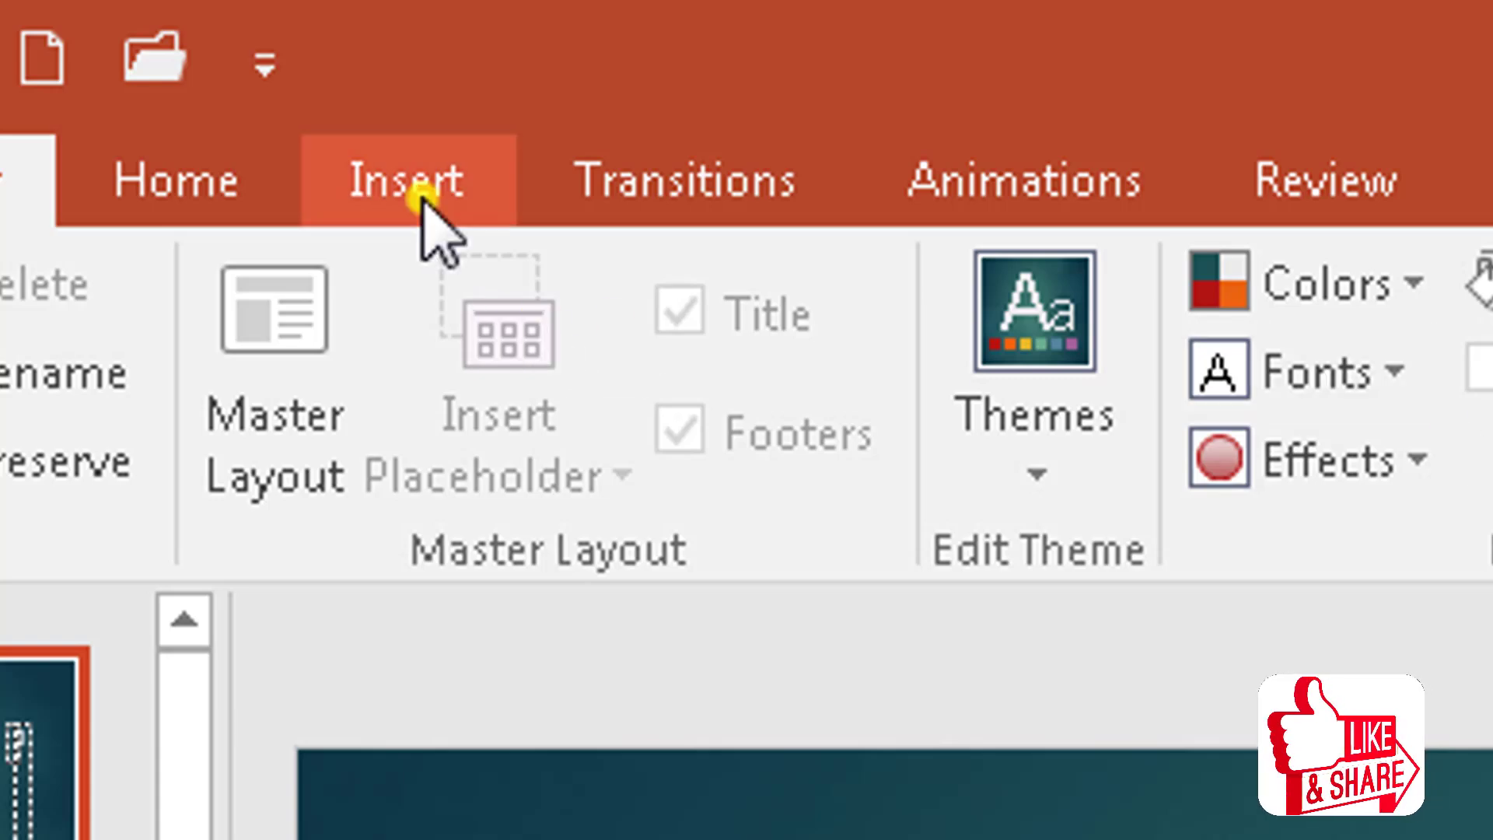
{"action": "left_click", "coordinate": [424, 198]}
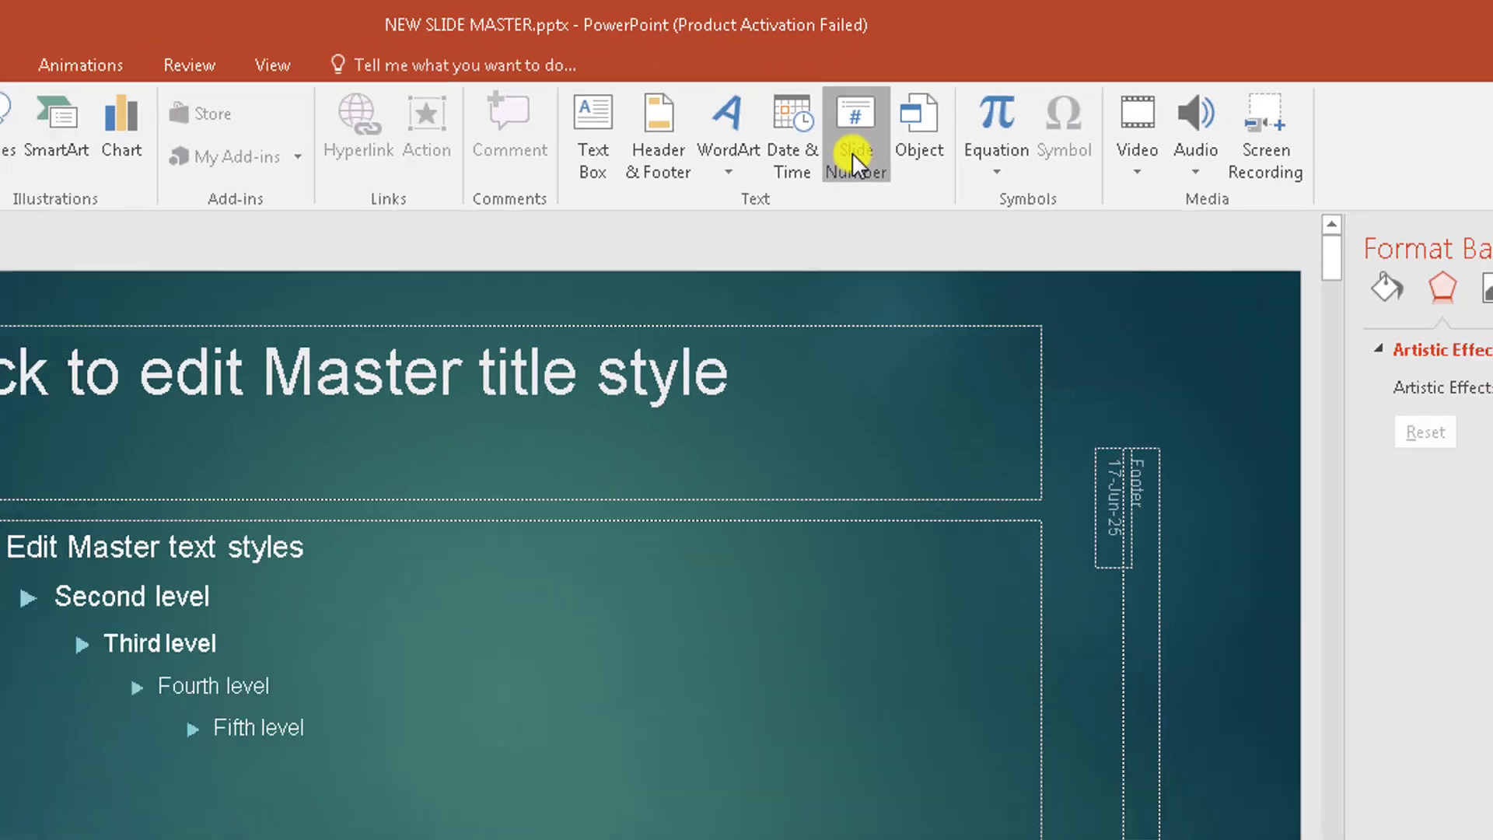
{"action": "left_click", "coordinate": [723, 455]}
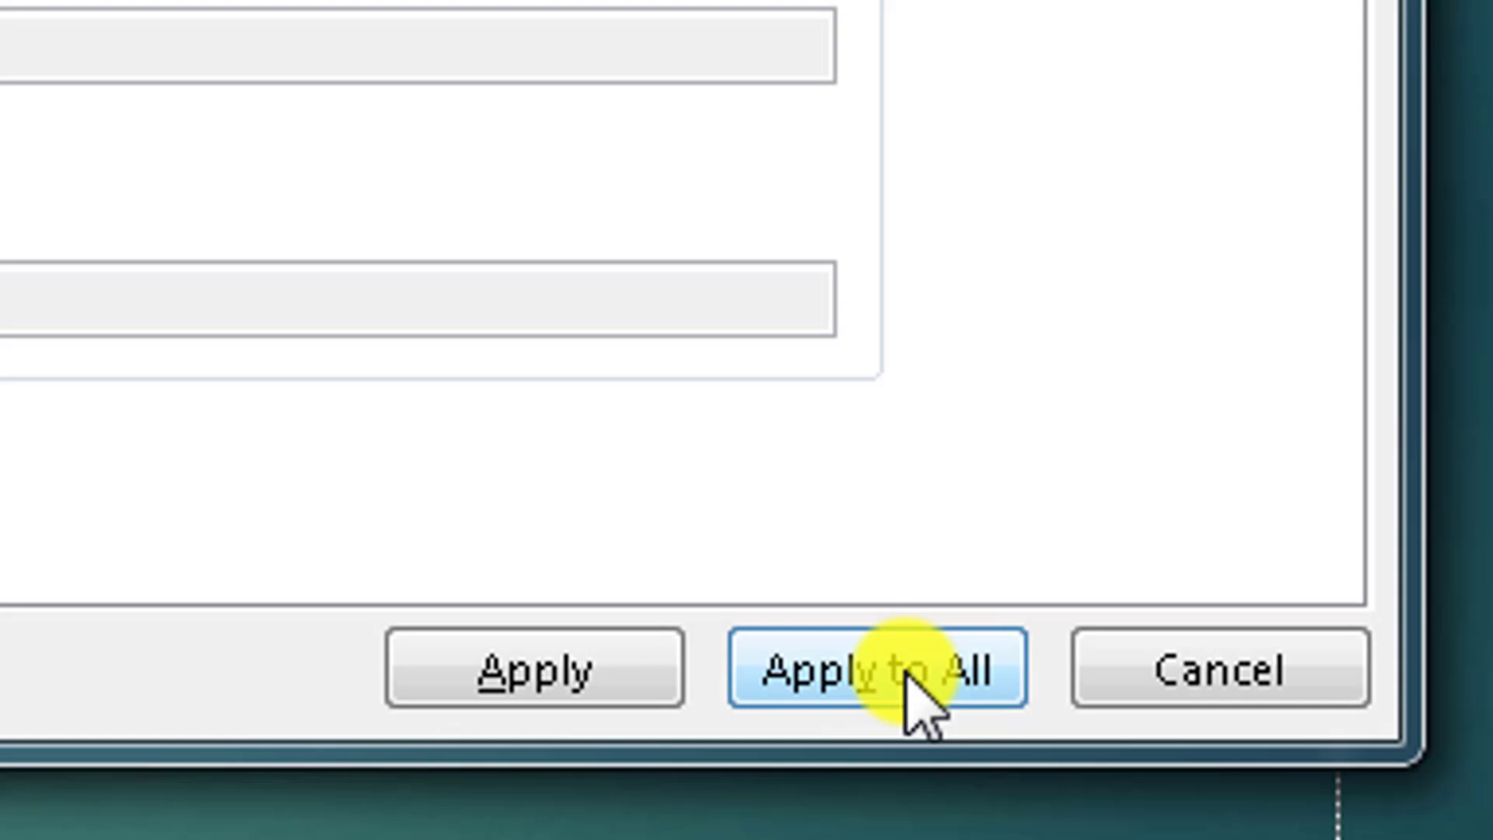
{"action": "left_click", "coordinate": [908, 678]}
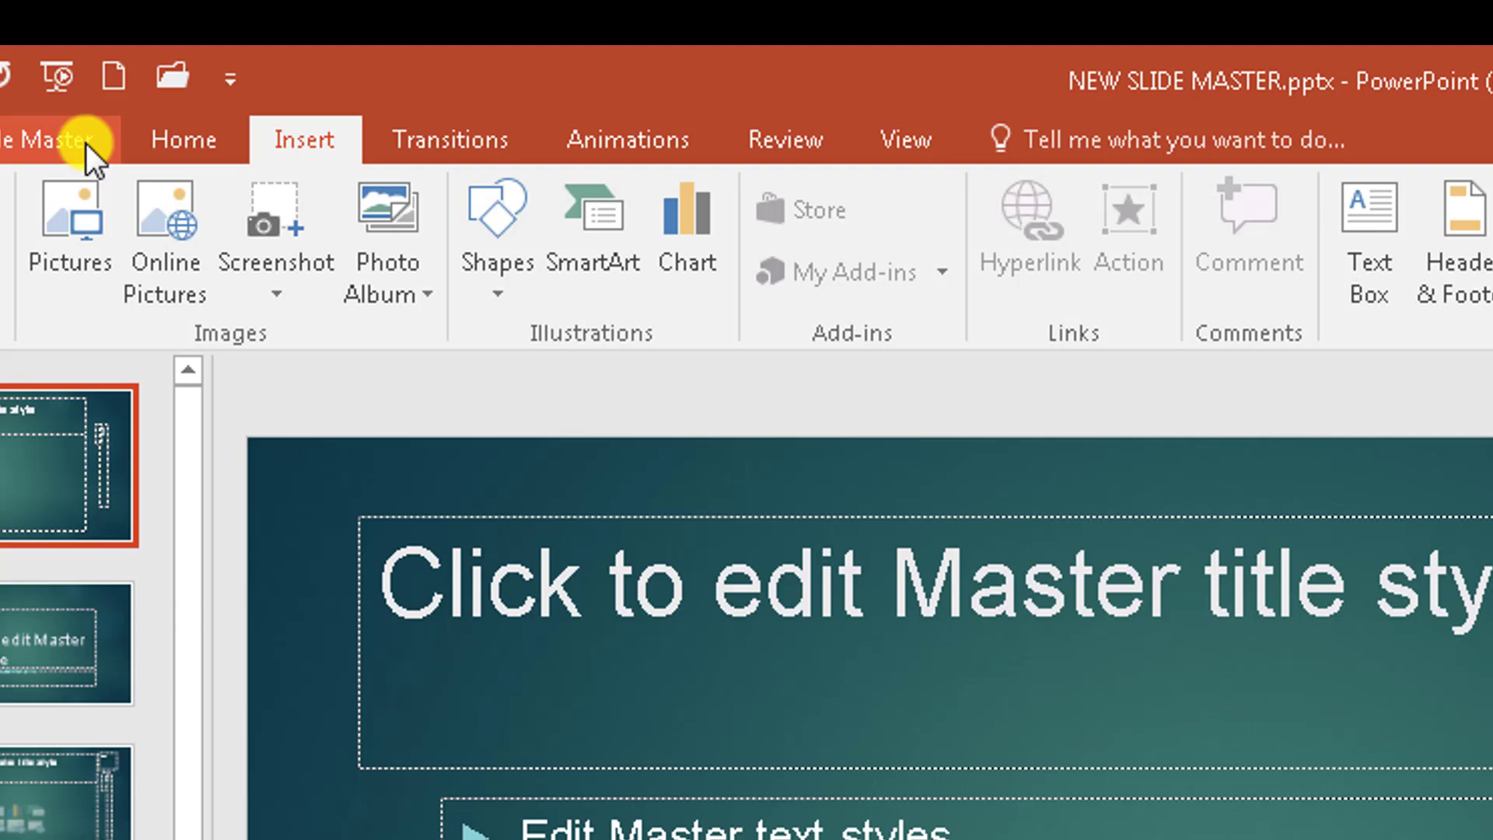
- Close Master View to return to the numbered slides, then go to Slide Show
{"action": "left_click", "coordinate": [249, 142]}
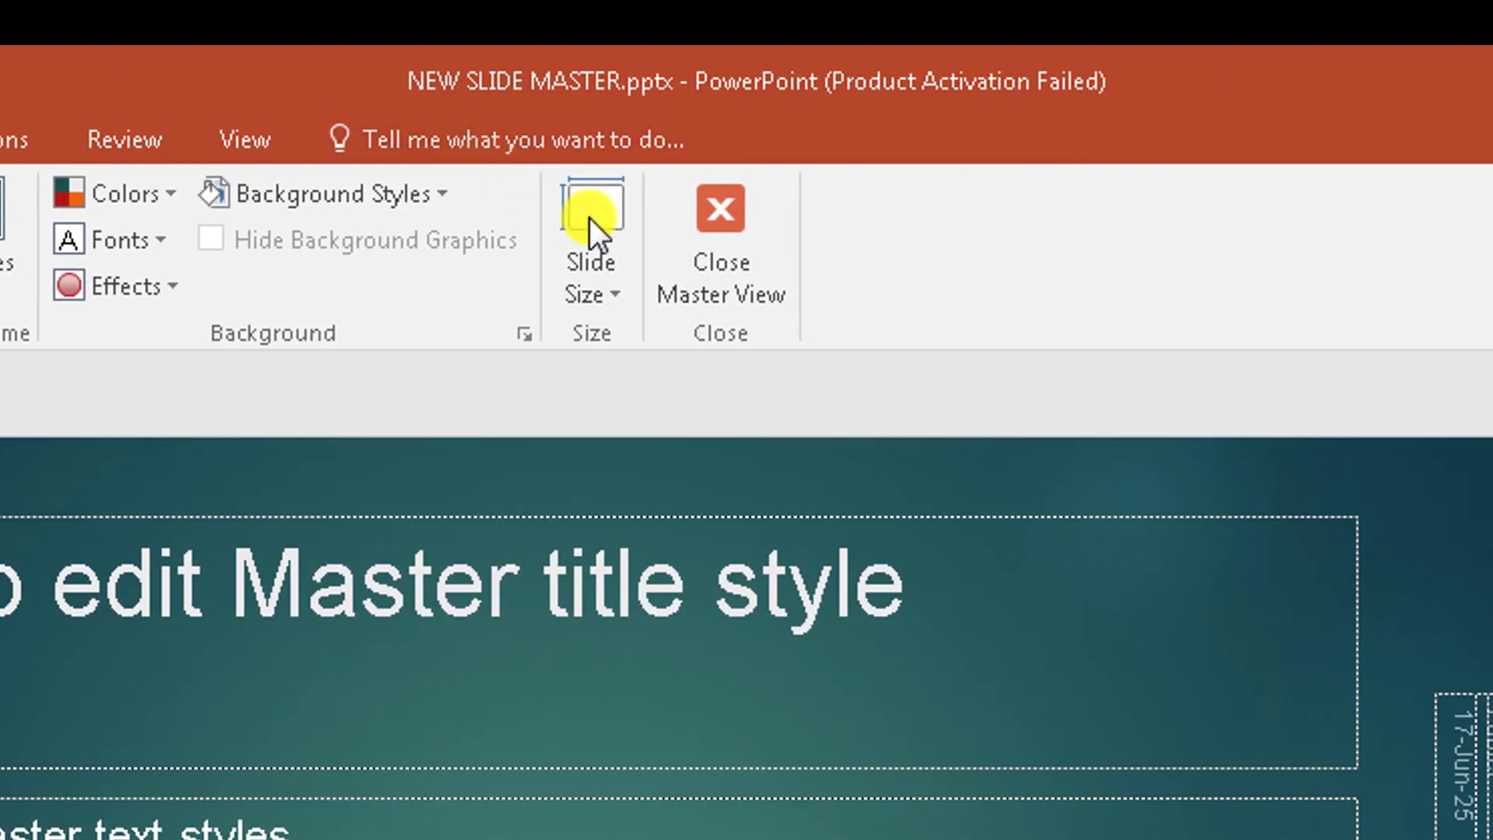
{"action": "left_click", "coordinate": [710, 220]}
{"action": "left_click", "coordinate": [435, 44]}
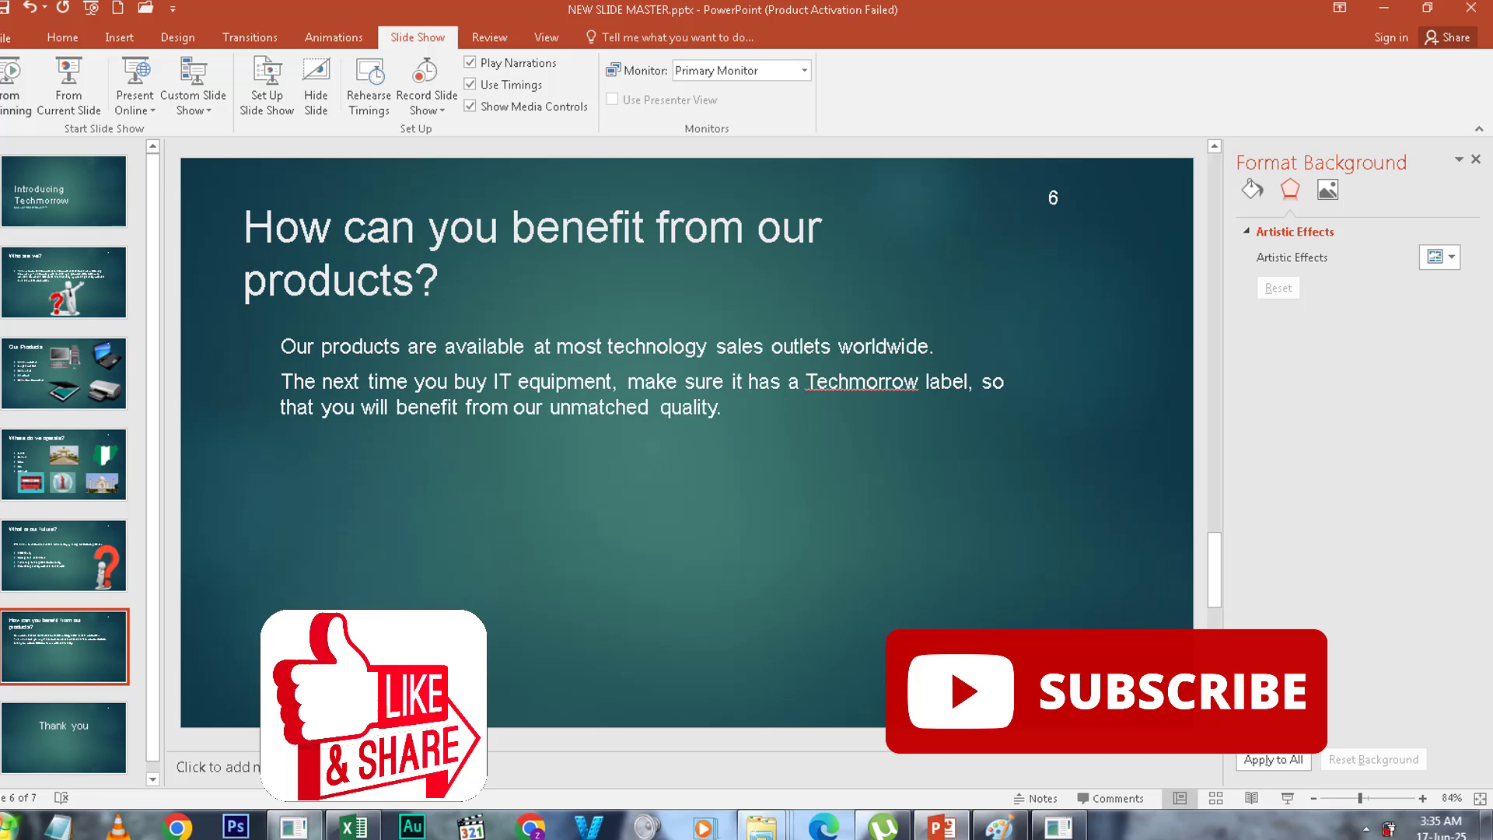
- Open the Windows Start menu over the presentation showing slide 6
{"action": "key", "text": "super"}
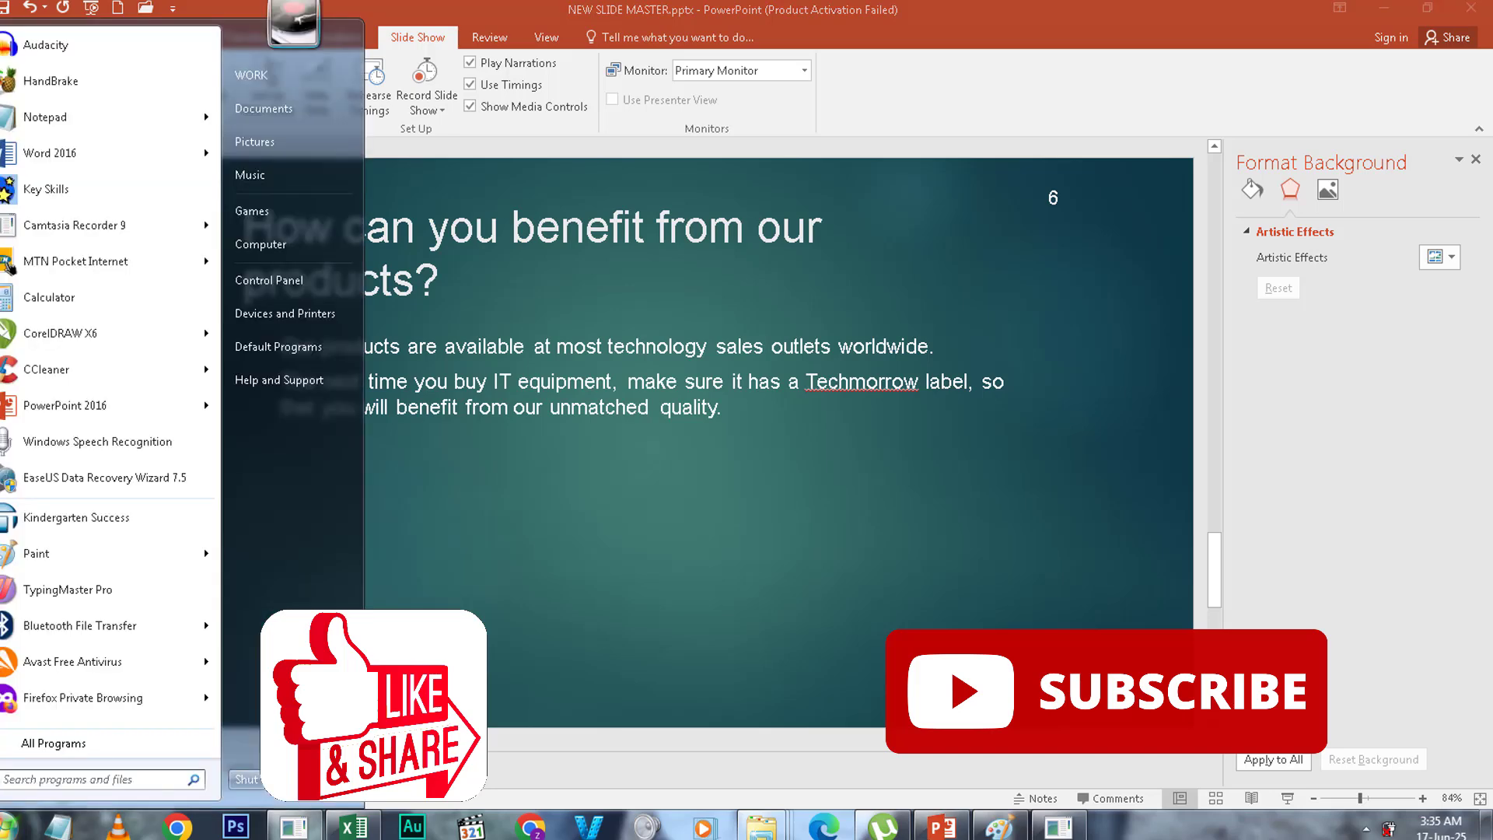